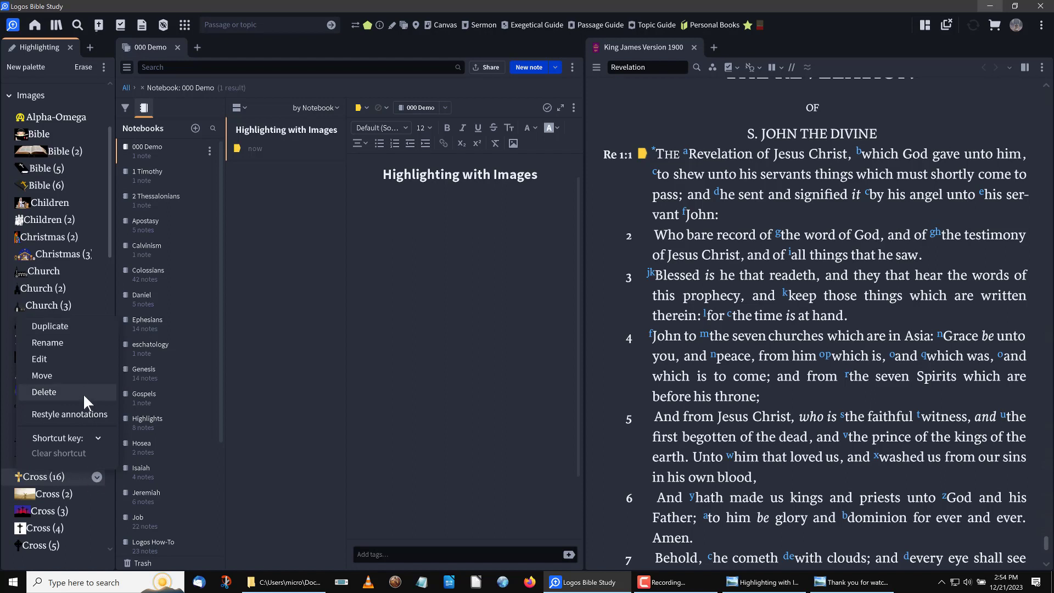
Delete the Cross (16) style and add a new style named Cross to the Images palette.
{"action": "left_click", "coordinate": [83, 393]}
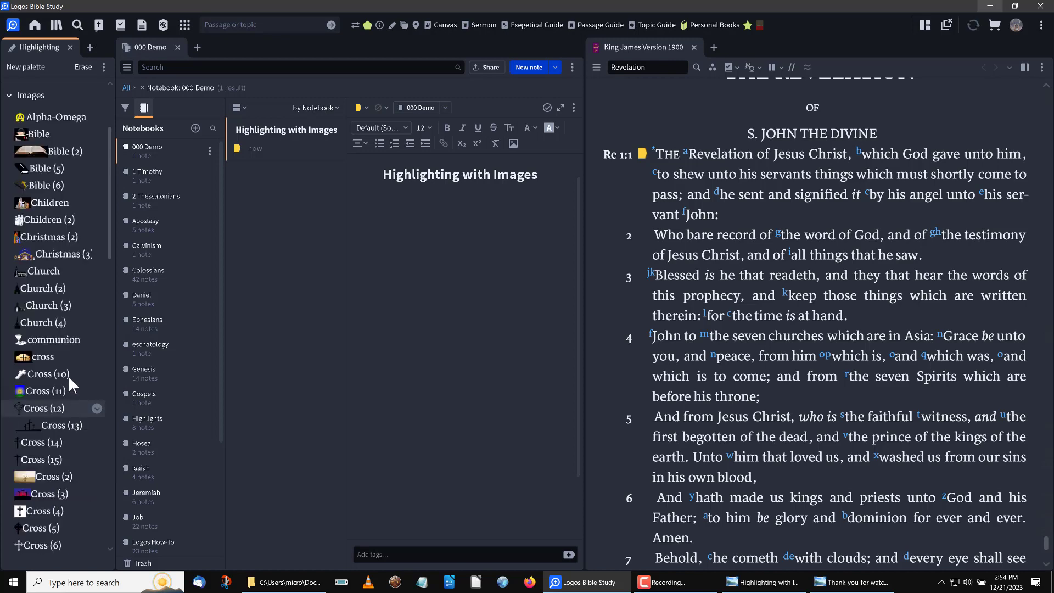
{"action": "left_click", "coordinate": [94, 90]}
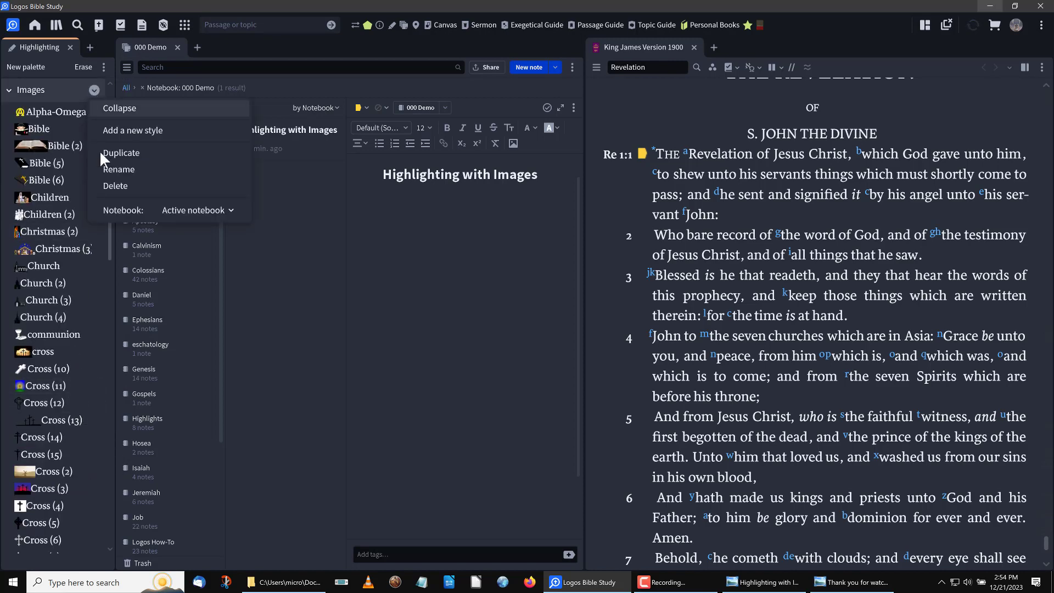
{"action": "left_click", "coordinate": [111, 133]}
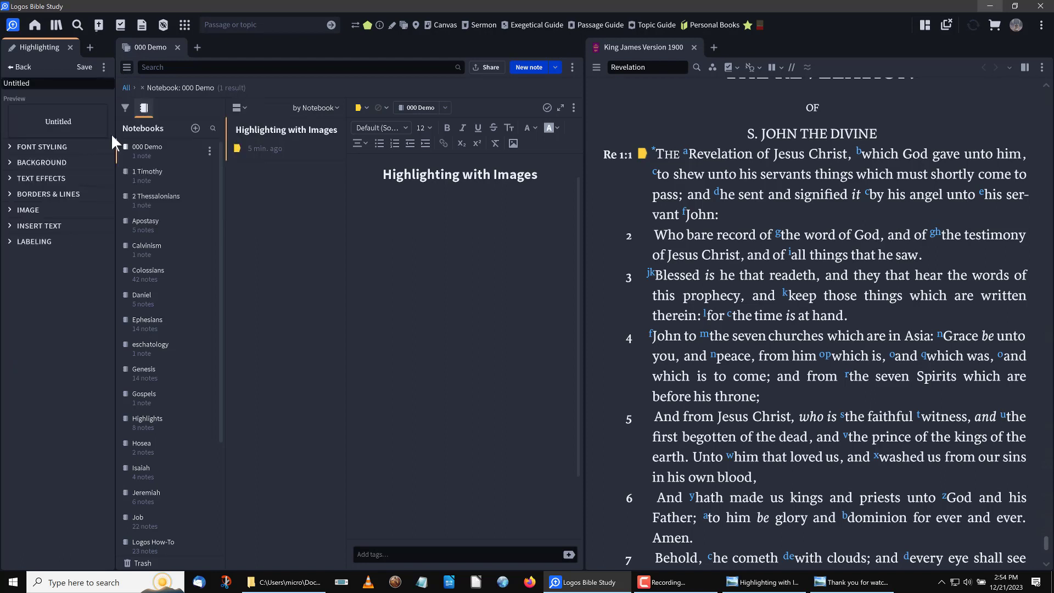
{"action": "double_click", "coordinate": [53, 84]}
{"action": "type", "text": "Cr"}
{"action": "type", "text": "won"}
{"action": "key", "text": "BackSpace"}
{"action": "key", "text": "BackSpace"}
{"action": "key", "text": "BackSpace"}
{"action": "type", "text": "oss"}
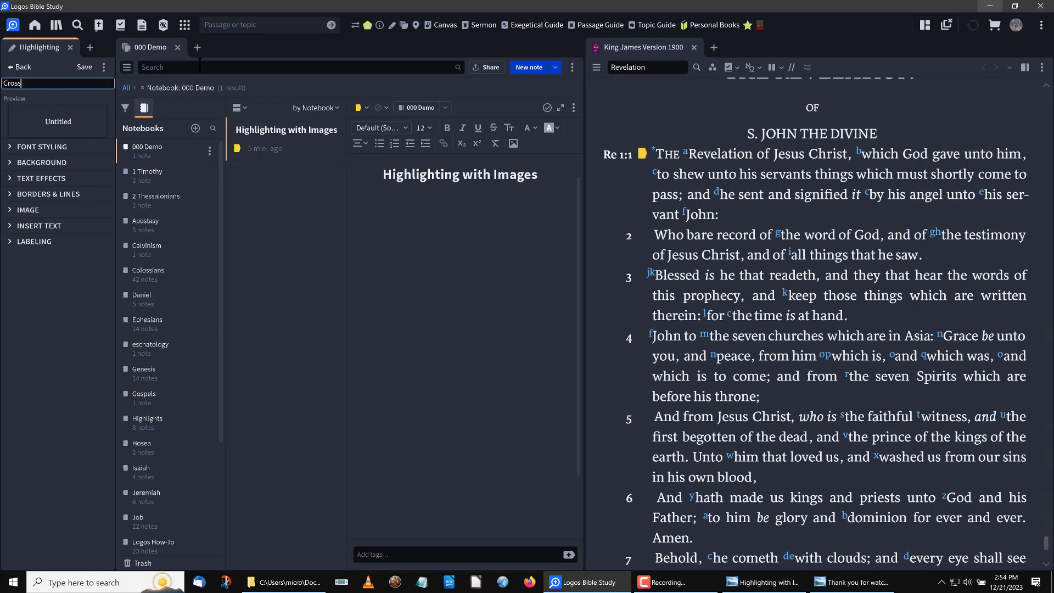
Choose the built-in hand-drawn plain cross as the image of the new Cross style.
{"action": "left_click", "coordinate": [9, 211]}
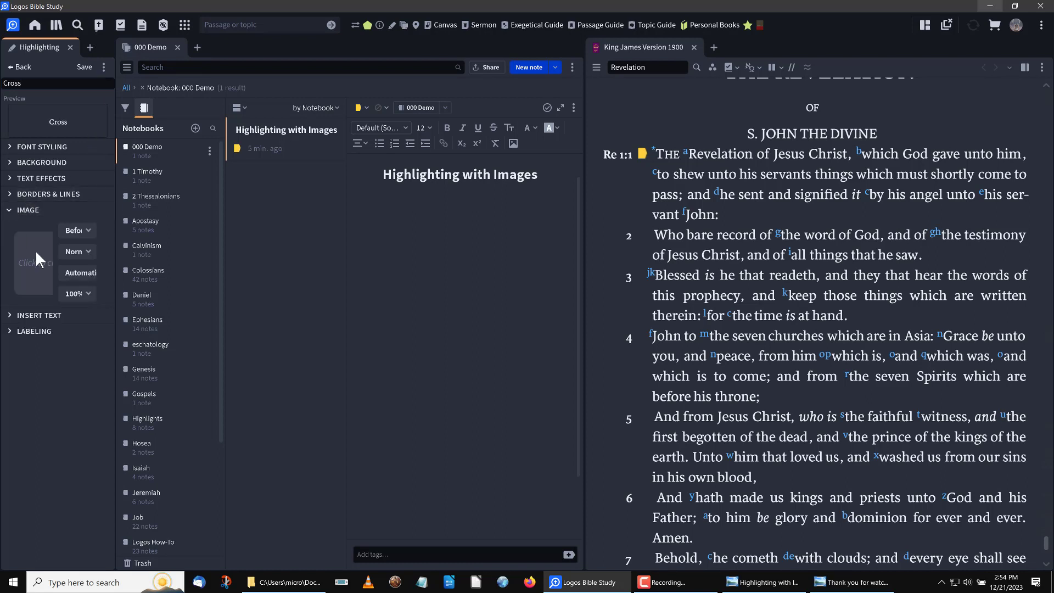
{"action": "left_click", "coordinate": [36, 250]}
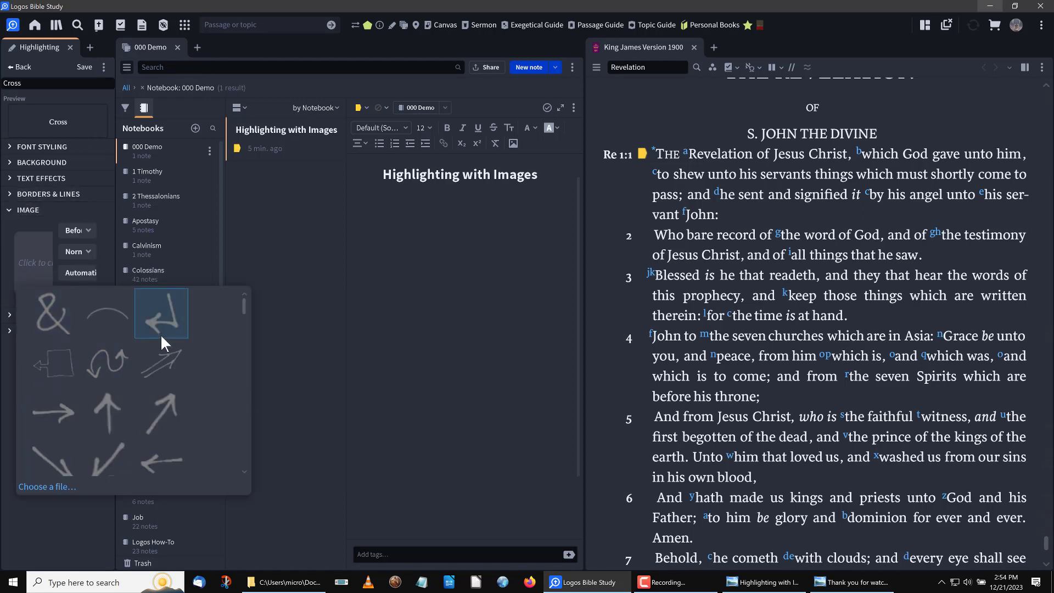
{"action": "scroll", "coordinate": [161, 336], "scroll_direction": "down", "scroll_amount": 5}
{"action": "scroll", "coordinate": [162, 338], "scroll_direction": "down", "scroll_amount": 10}
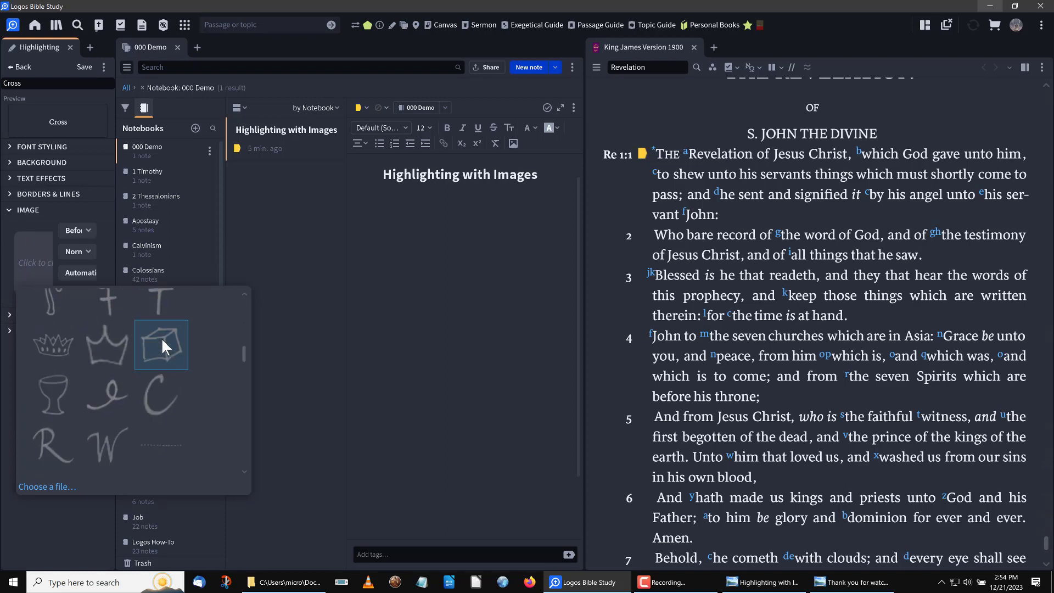
{"action": "left_click", "coordinate": [159, 303]}
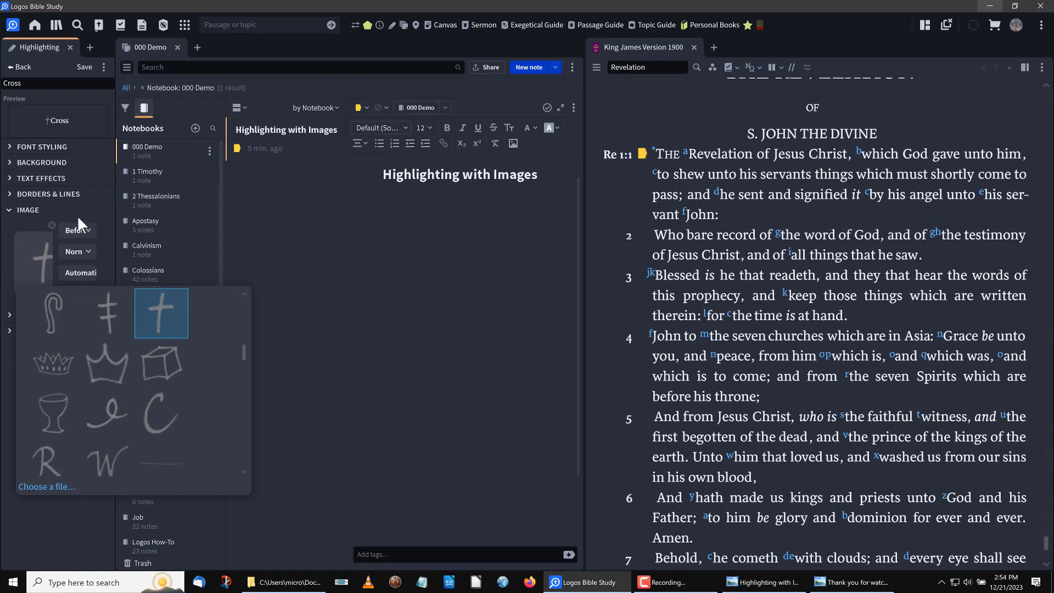
{"action": "left_click", "coordinate": [101, 207]}
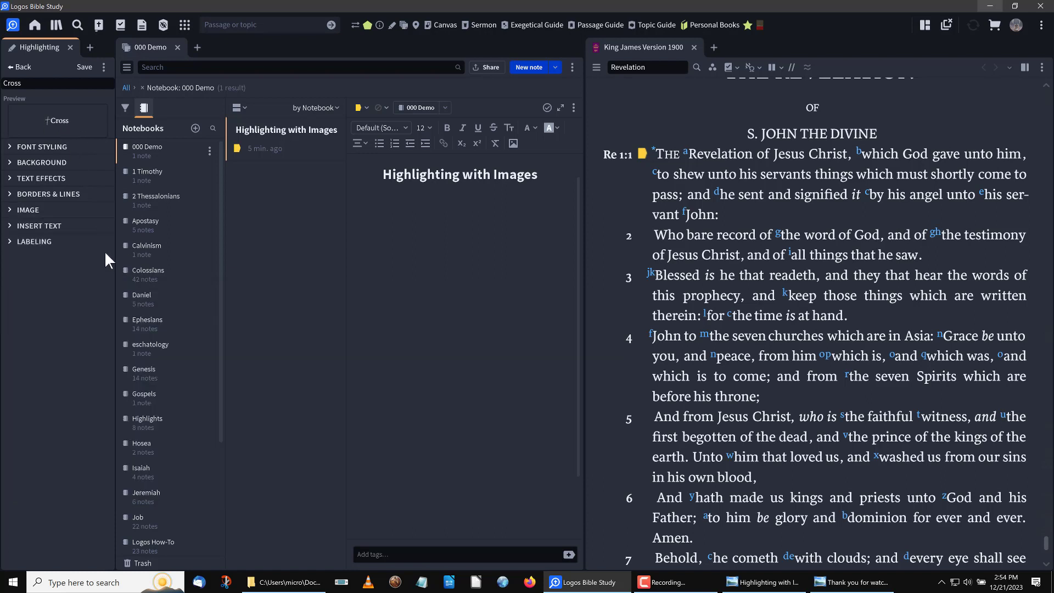
Set the image color of the Cross style to light red.
{"action": "left_click", "coordinate": [7, 210]}
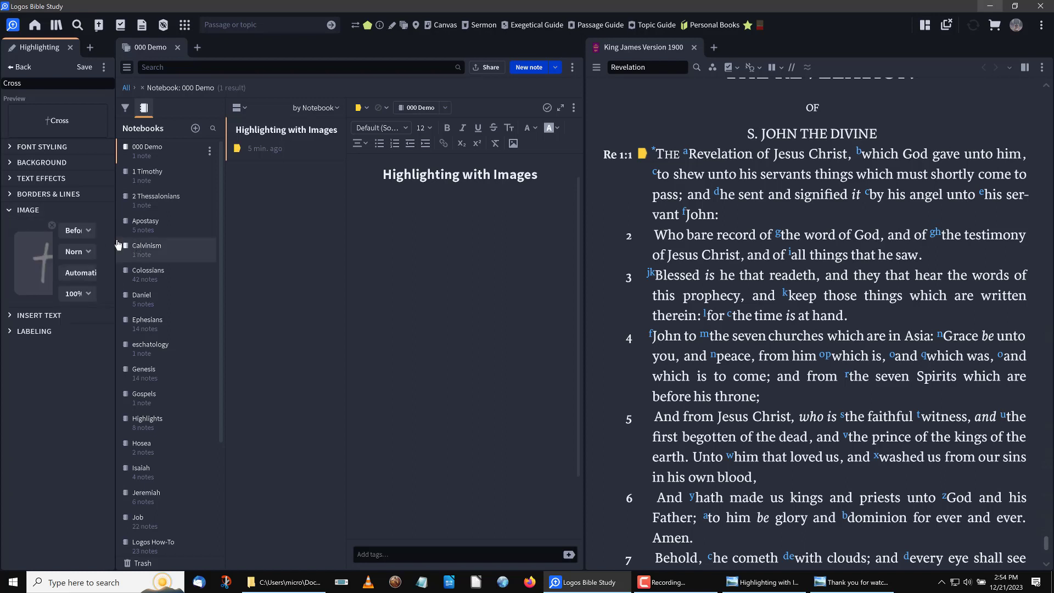
{"action": "left_click", "coordinate": [94, 270]}
{"action": "left_click", "coordinate": [88, 388]}
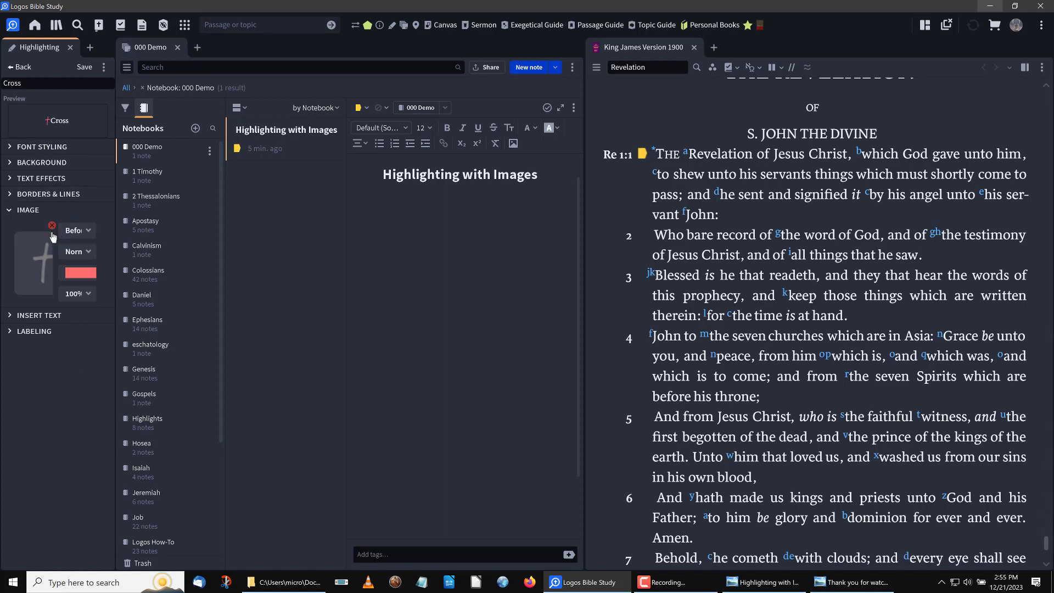
Replace the style's image with the file Gold Cross.png from the Graphics folder.
{"action": "left_click", "coordinate": [43, 251]}
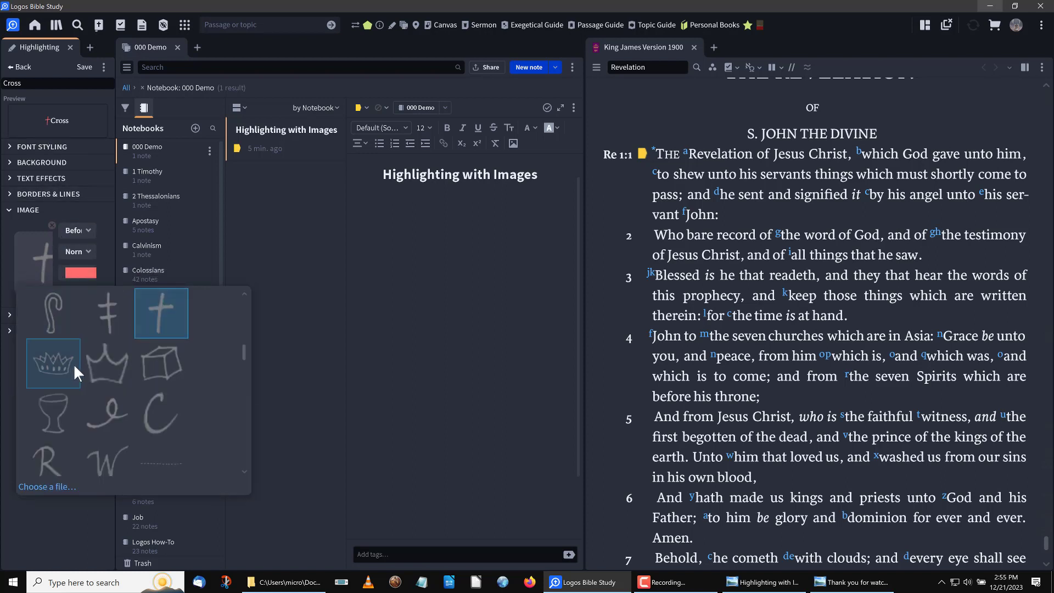
{"action": "scroll", "coordinate": [48, 436], "scroll_direction": "down", "scroll_amount": 1}
{"action": "left_click", "coordinate": [41, 487]}
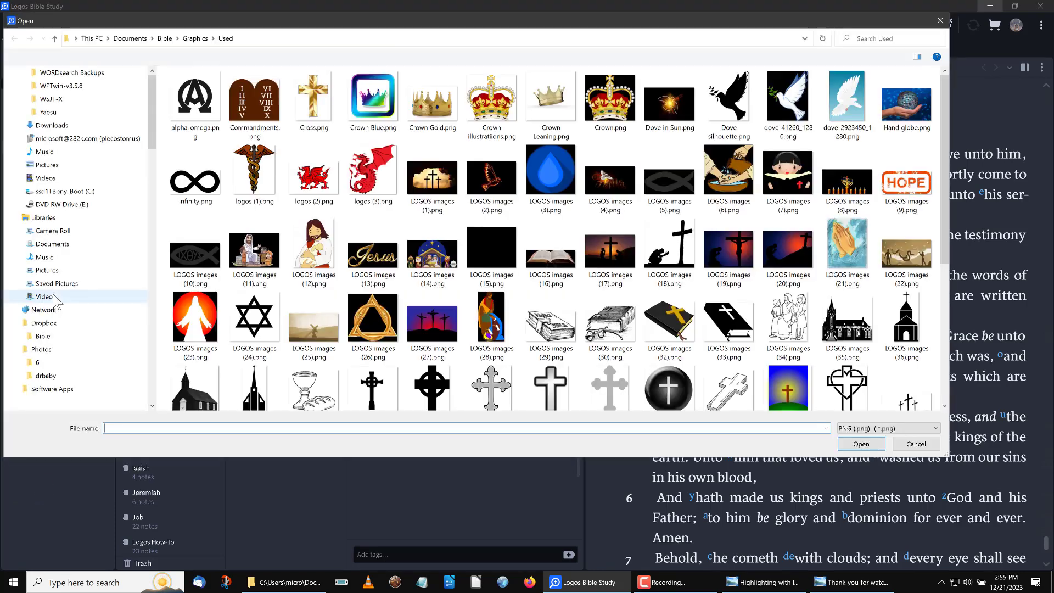
{"action": "left_click", "coordinate": [195, 38]}
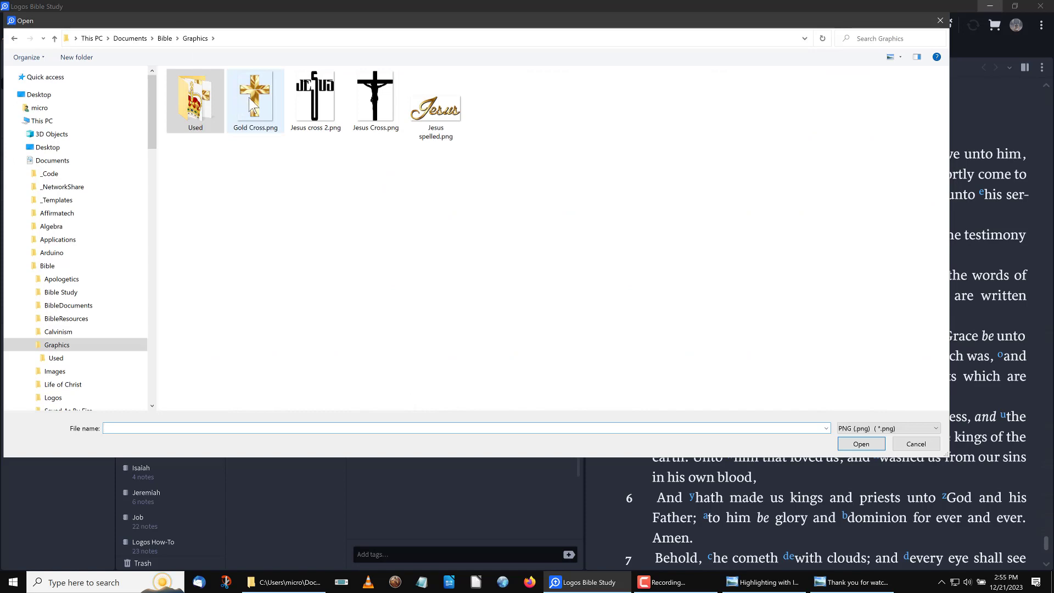
{"action": "left_click", "coordinate": [248, 97]}
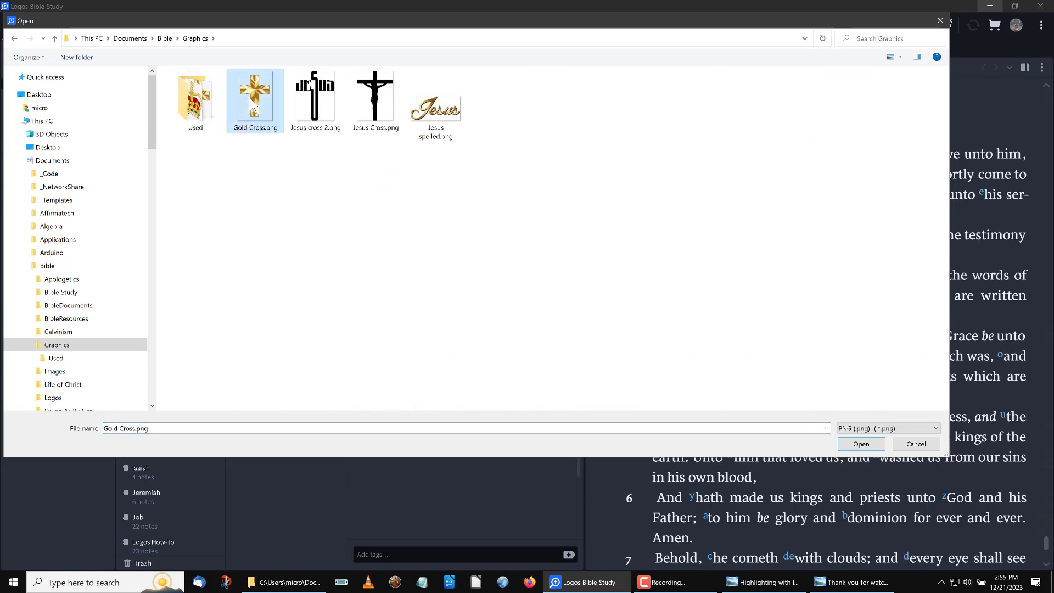
{"action": "double_click", "coordinate": [249, 98]}
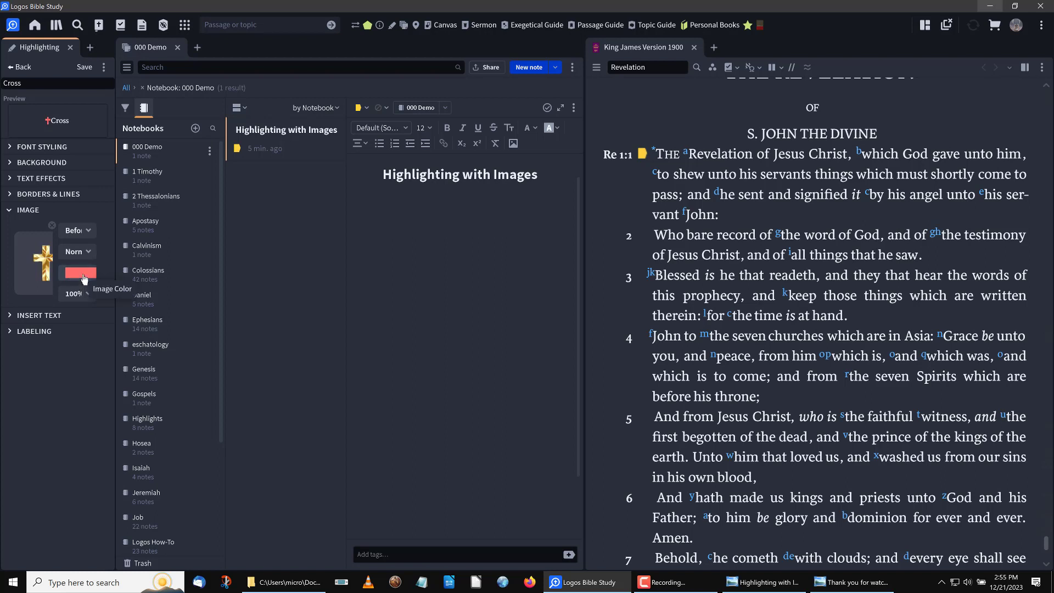
Set the image color to Automatic and save the Cross style.
{"action": "left_click", "coordinate": [83, 273]}
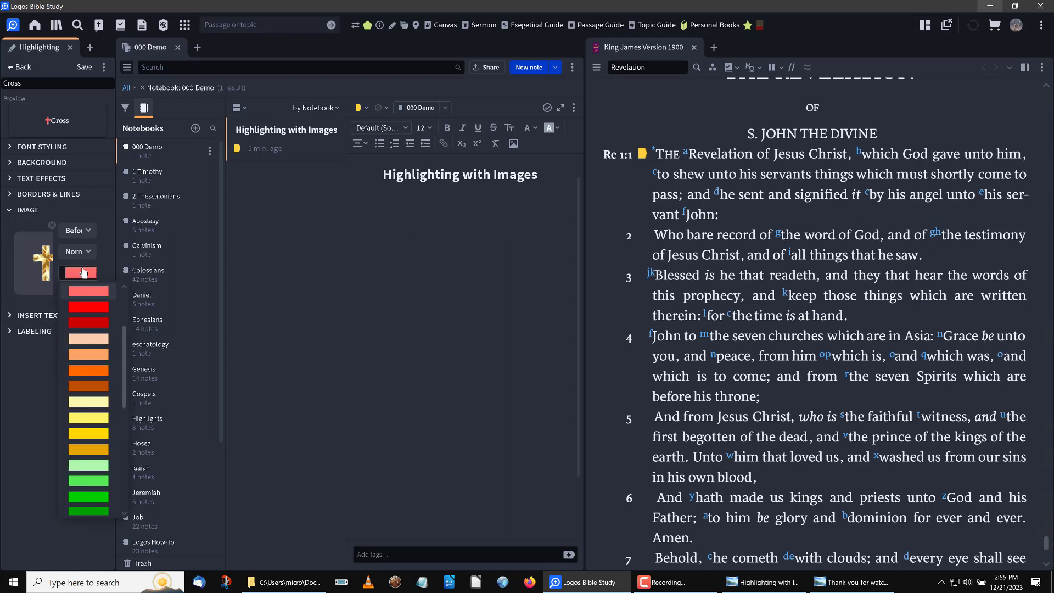
{"action": "scroll", "coordinate": [82, 299], "scroll_direction": "up", "scroll_amount": 3}
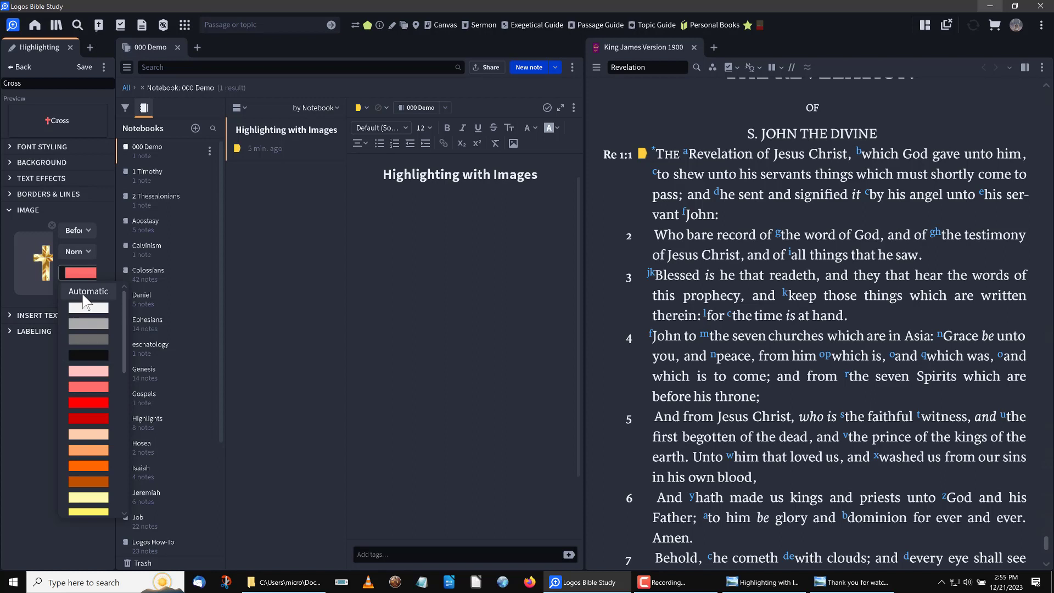
{"action": "left_click", "coordinate": [83, 292]}
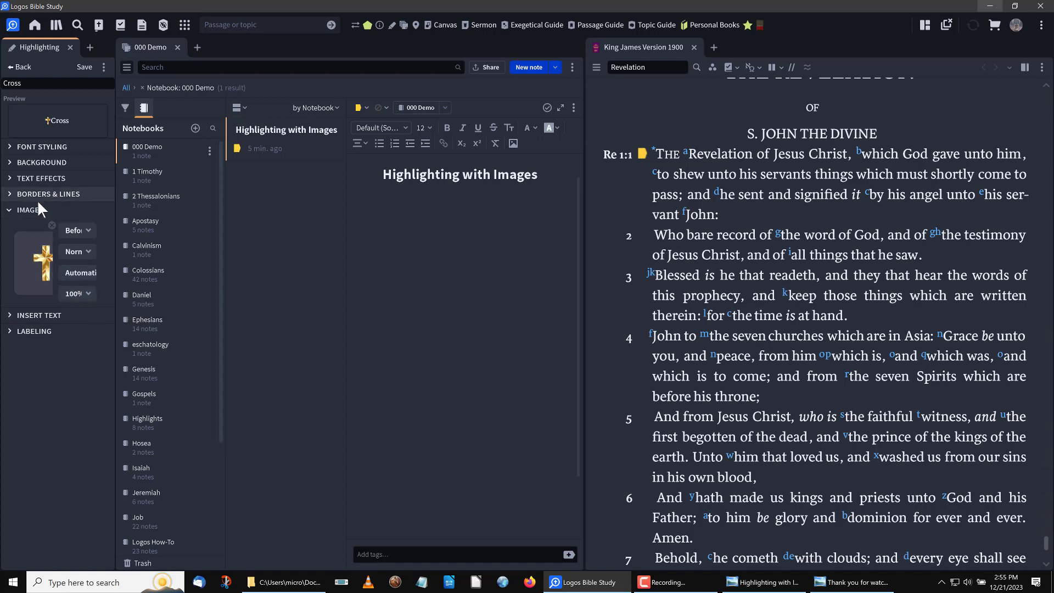
{"action": "left_click", "coordinate": [9, 209]}
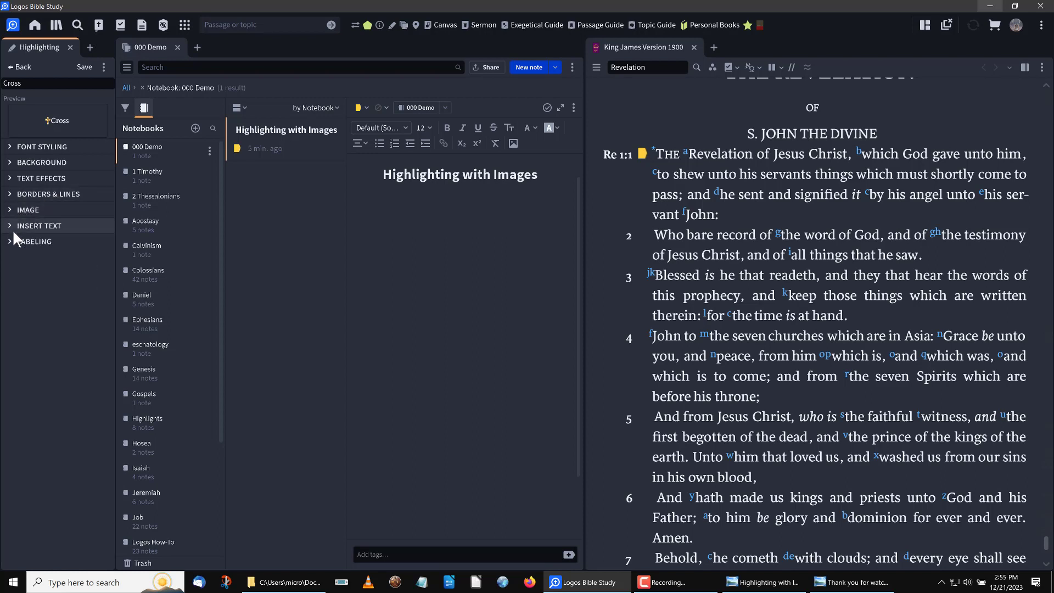
{"action": "left_click", "coordinate": [85, 68]}
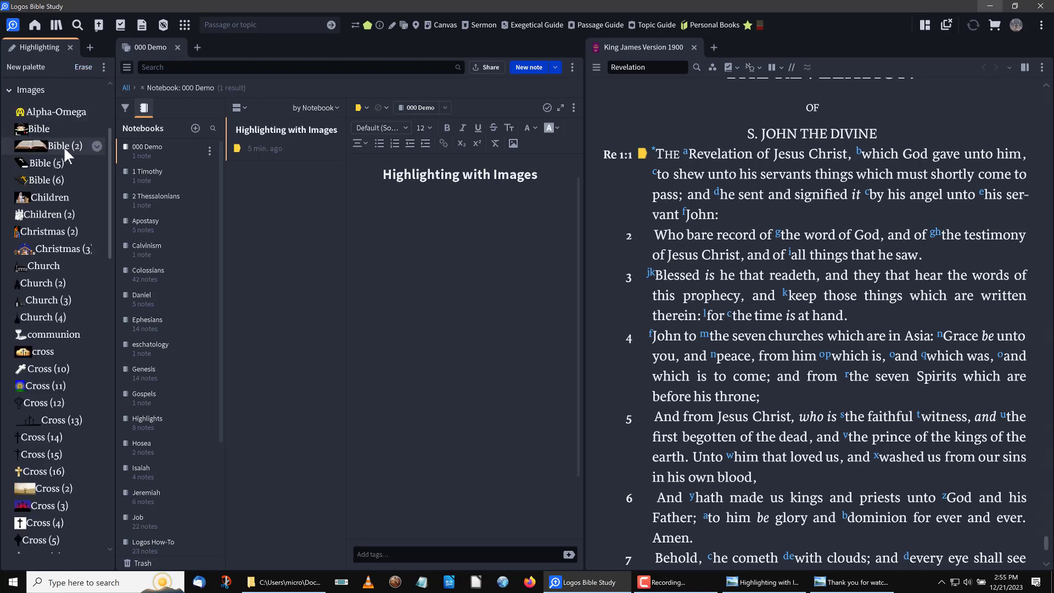
Duplicate the gold Cross (16) style in the Images palette and move the copy to the Revelation palette.
{"action": "scroll", "coordinate": [61, 185], "scroll_direction": "down", "scroll_amount": 3}
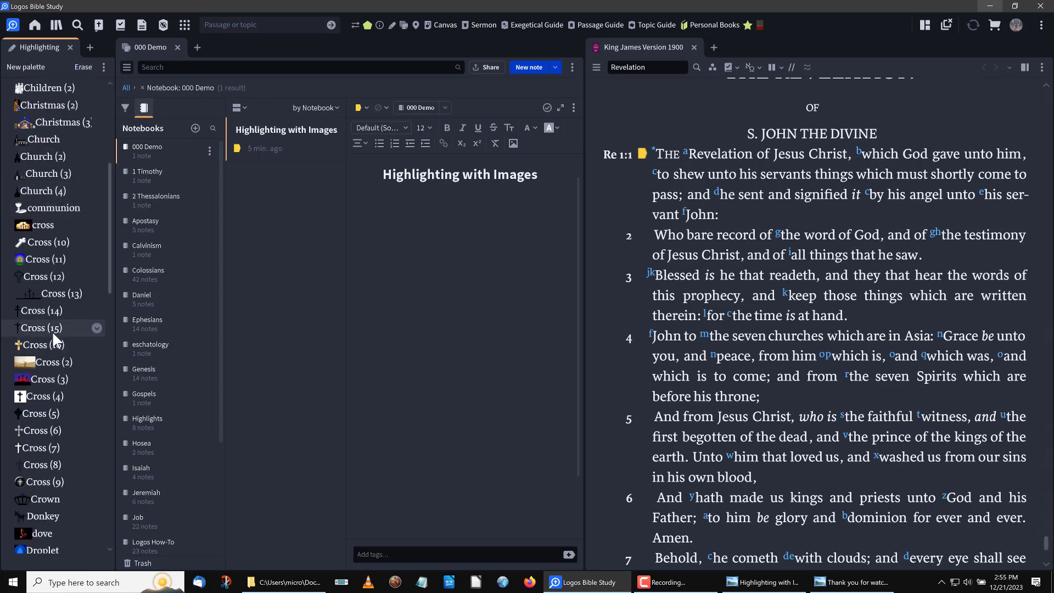
{"action": "left_click", "coordinate": [96, 344]}
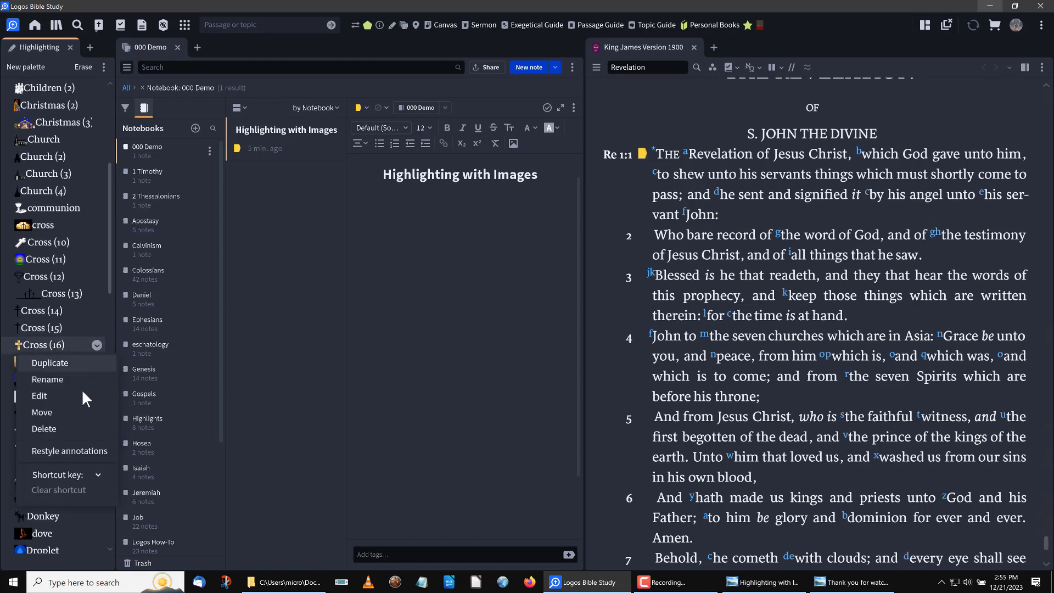
{"action": "left_click", "coordinate": [82, 362]}
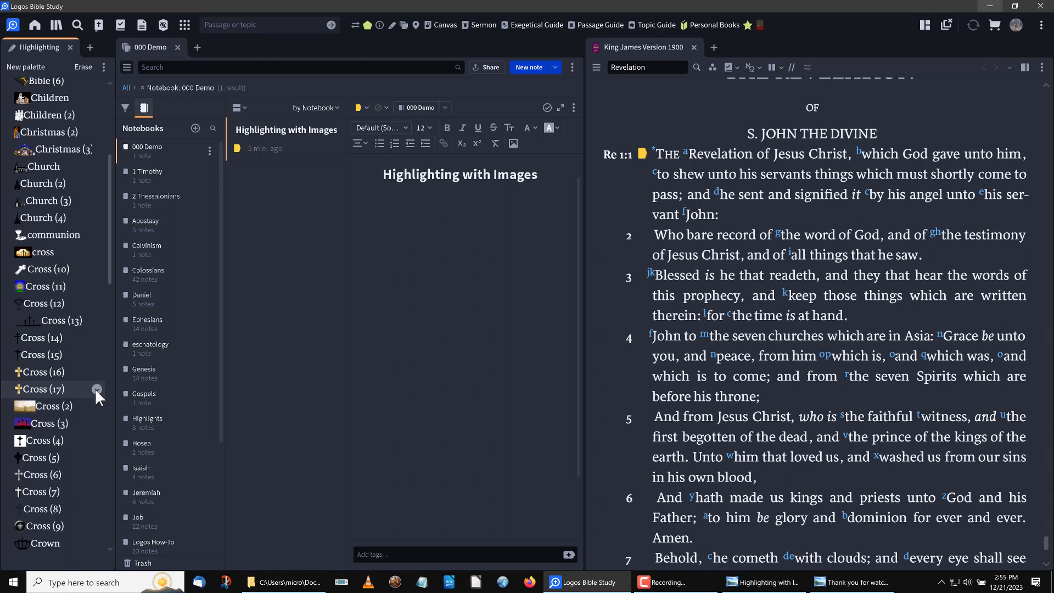
{"action": "left_click", "coordinate": [96, 389]}
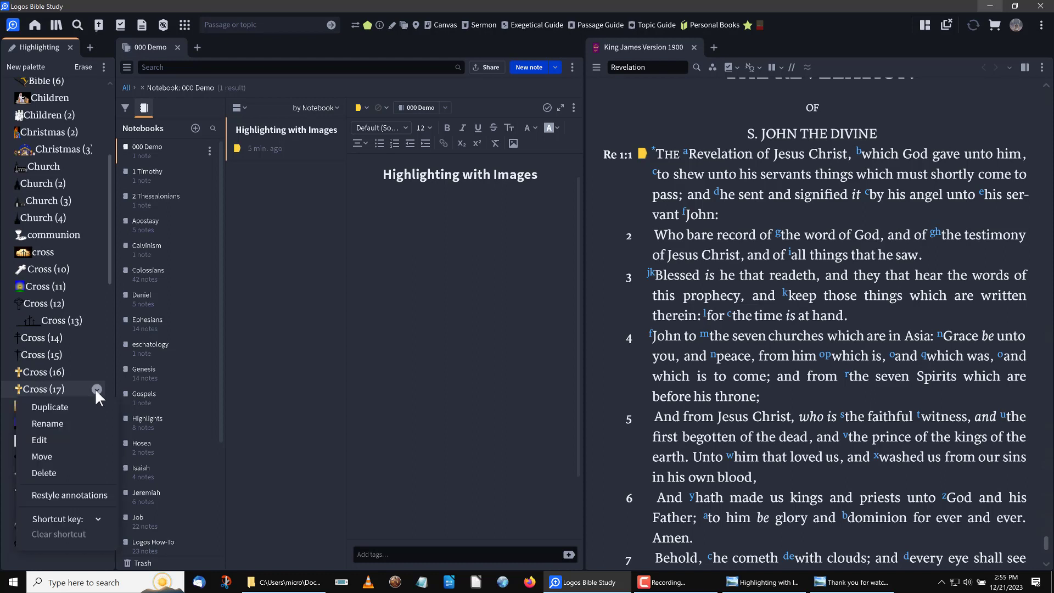
{"action": "left_click", "coordinate": [81, 455]}
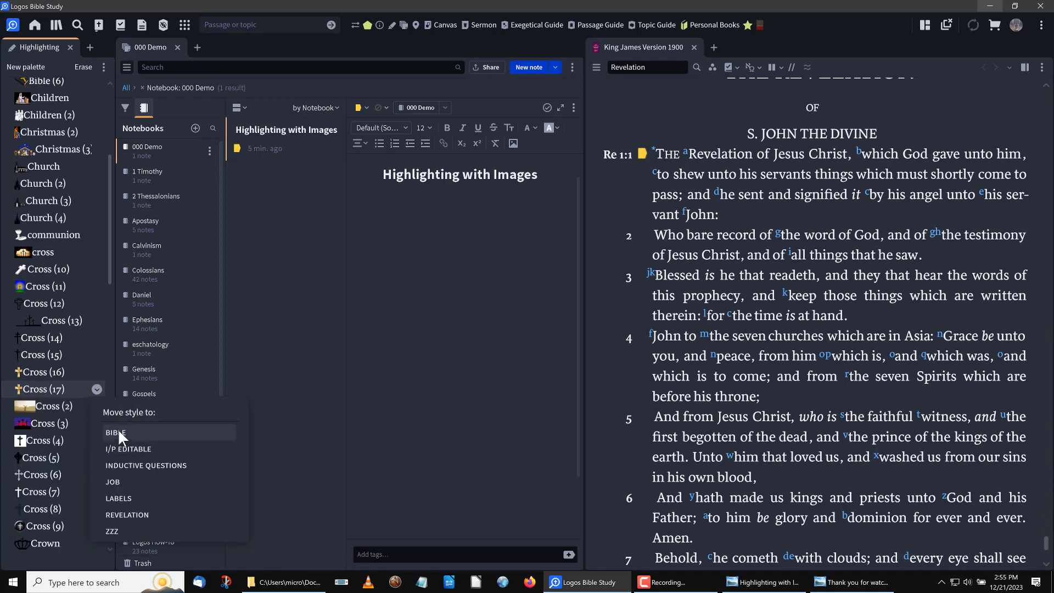
{"action": "left_click", "coordinate": [132, 513]}
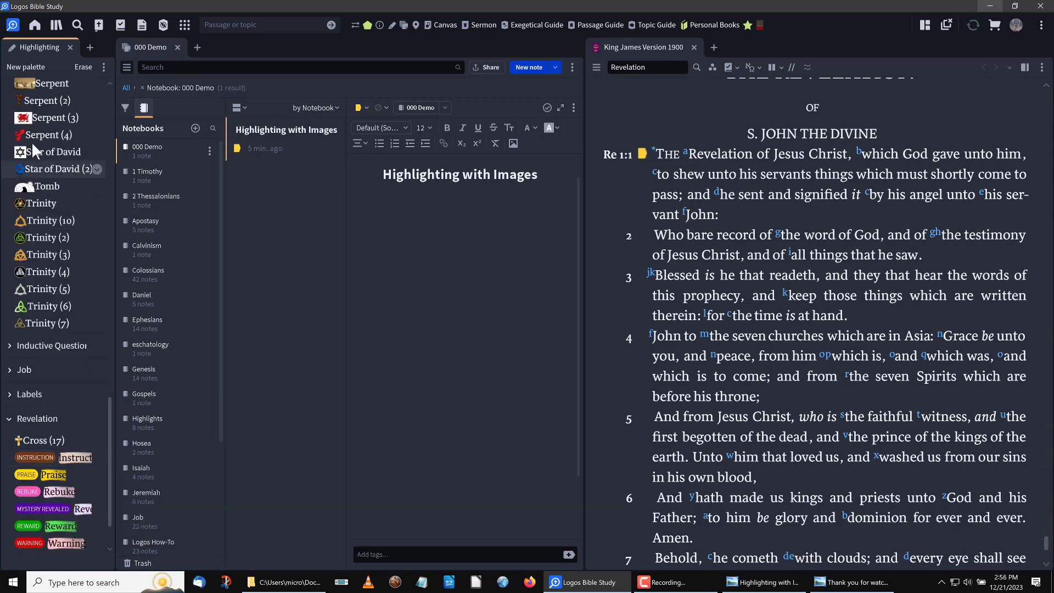
Collapse the Images palette and edit the Cross (17) style in the Revelation palette, changing its name to Jesus.
{"action": "scroll", "coordinate": [27, 208], "scroll_direction": "up", "scroll_amount": 10}
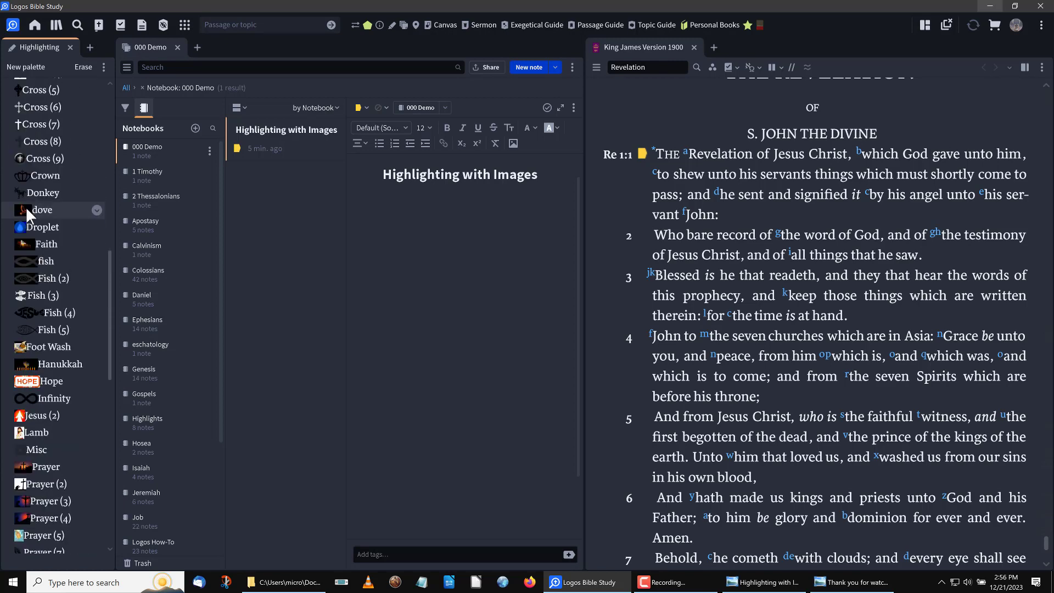
{"action": "scroll", "coordinate": [26, 206], "scroll_direction": "up", "scroll_amount": 10}
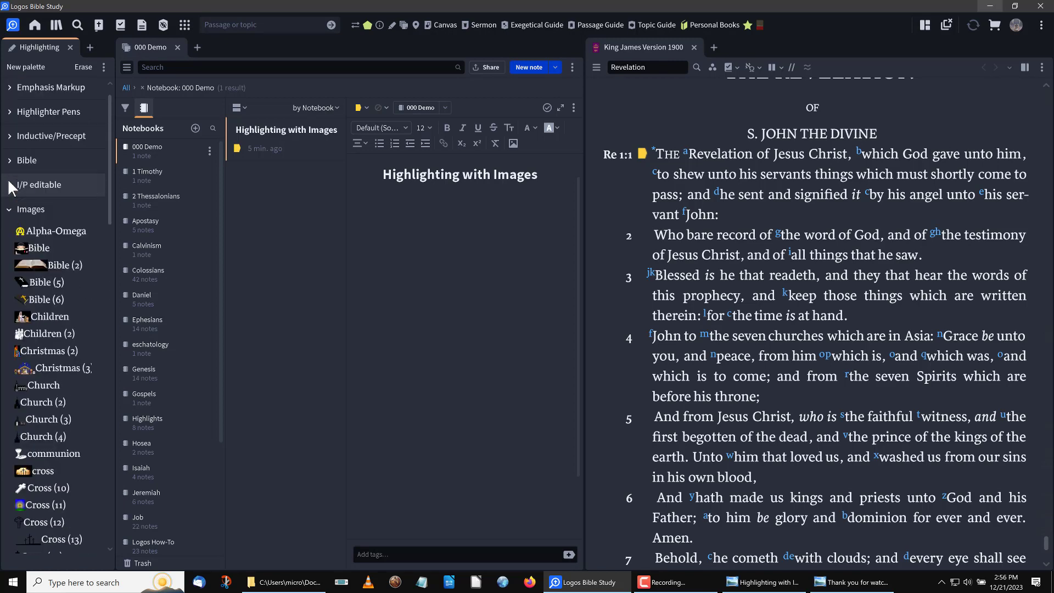
{"action": "scroll", "coordinate": [8, 179], "scroll_direction": "up", "scroll_amount": 1}
{"action": "left_click", "coordinate": [65, 234]}
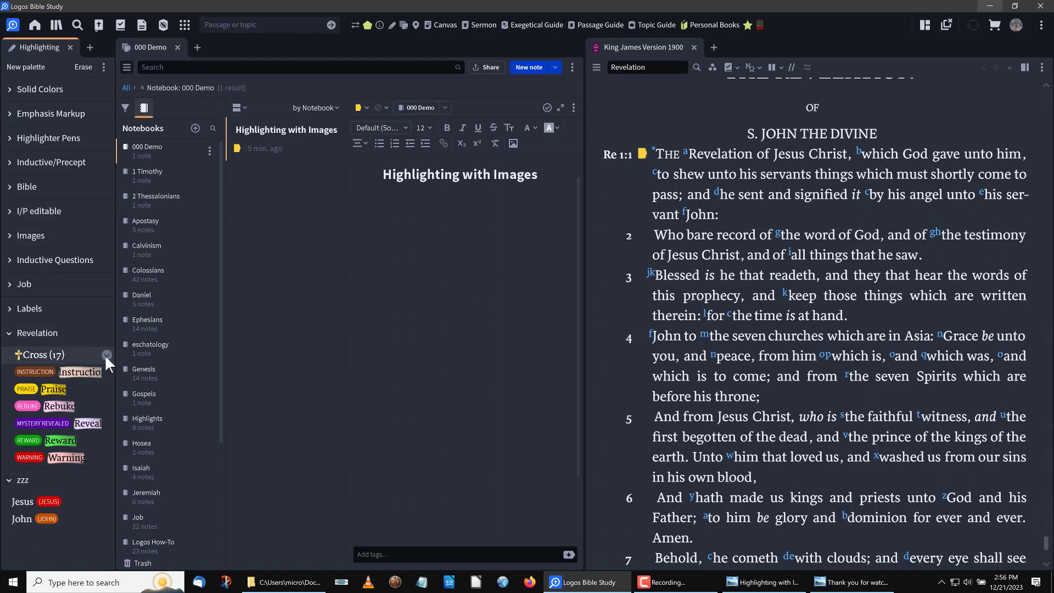
{"action": "left_click", "coordinate": [106, 354]}
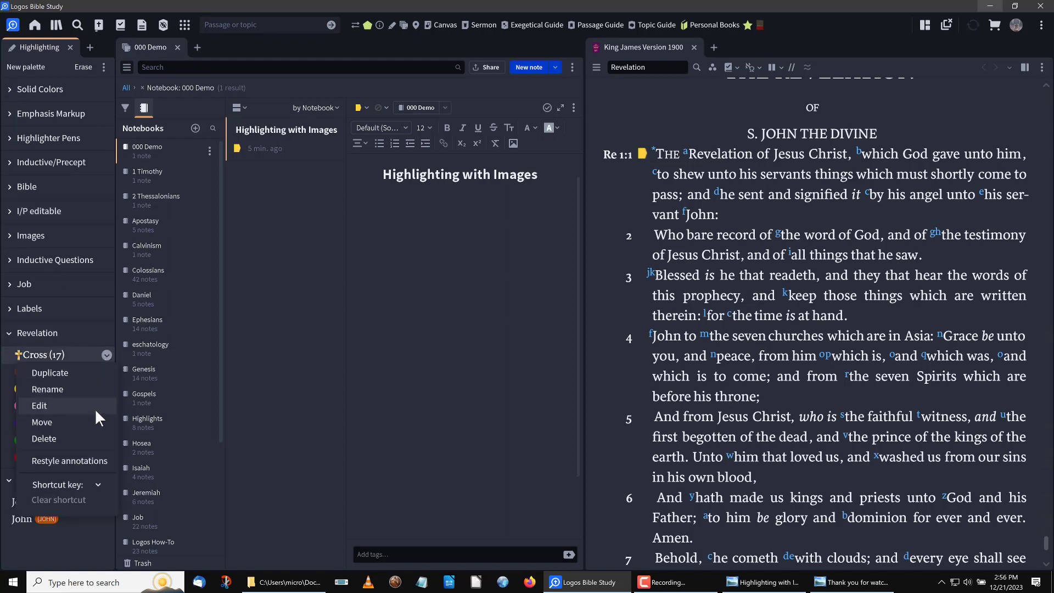
{"action": "left_click", "coordinate": [94, 407]}
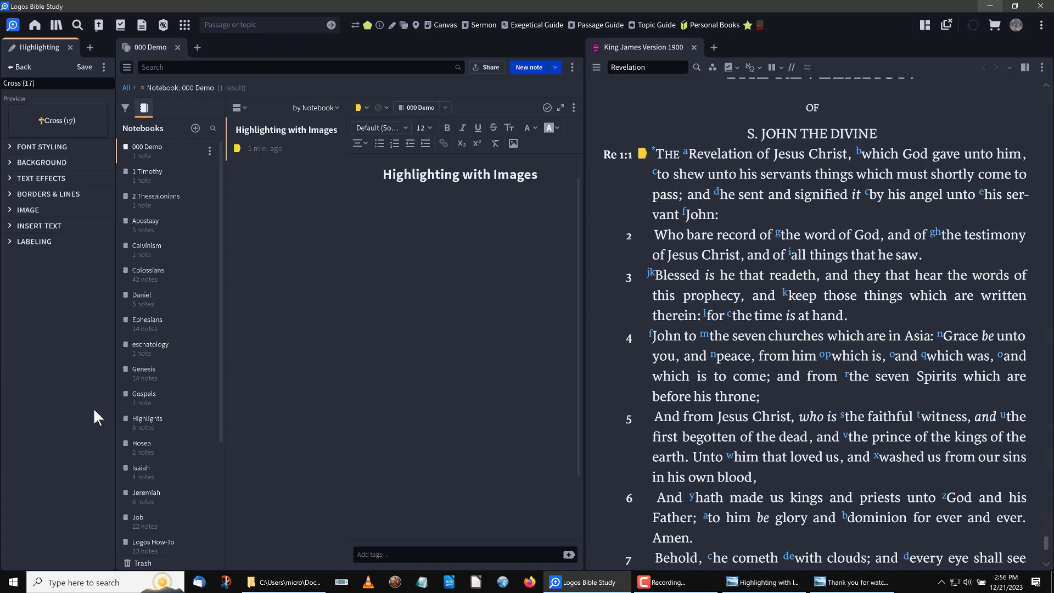
{"action": "left_click", "coordinate": [50, 85]}
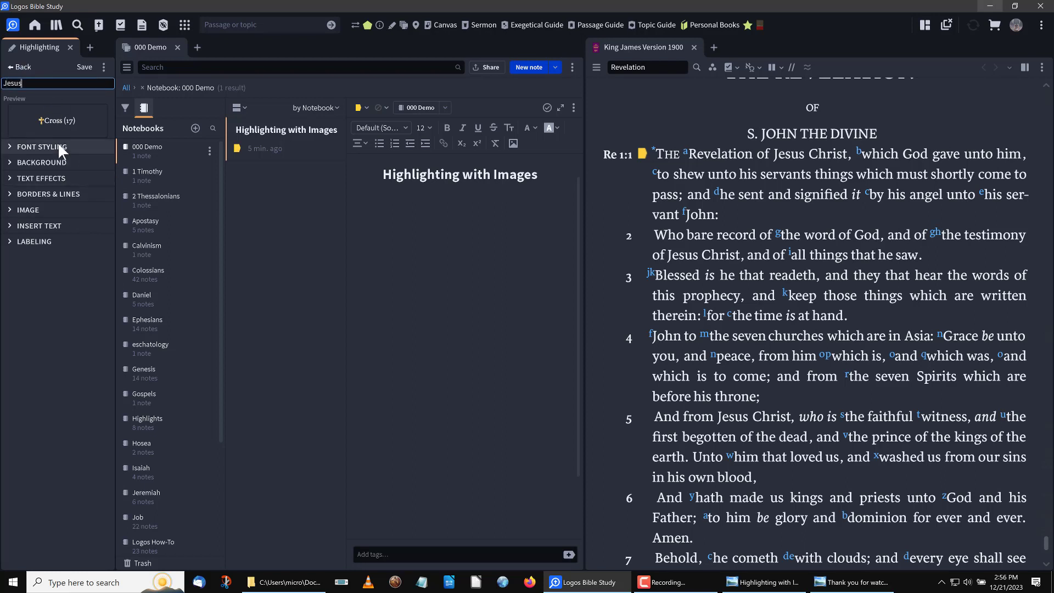
Place the cross image after the text in the Jesus style and save the style.
{"action": "left_click", "coordinate": [9, 209]}
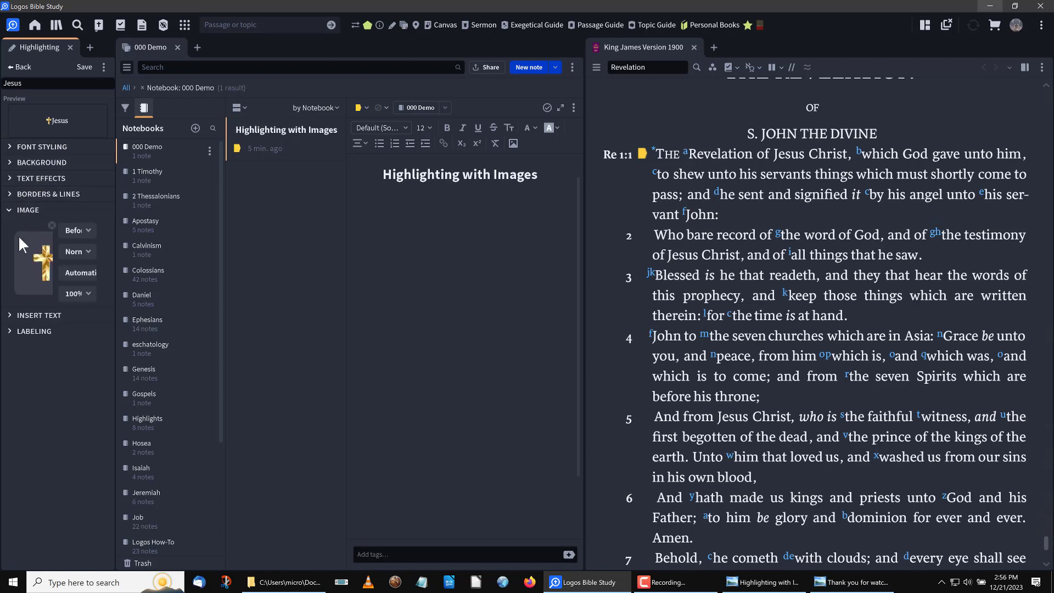
{"action": "left_click", "coordinate": [88, 233]}
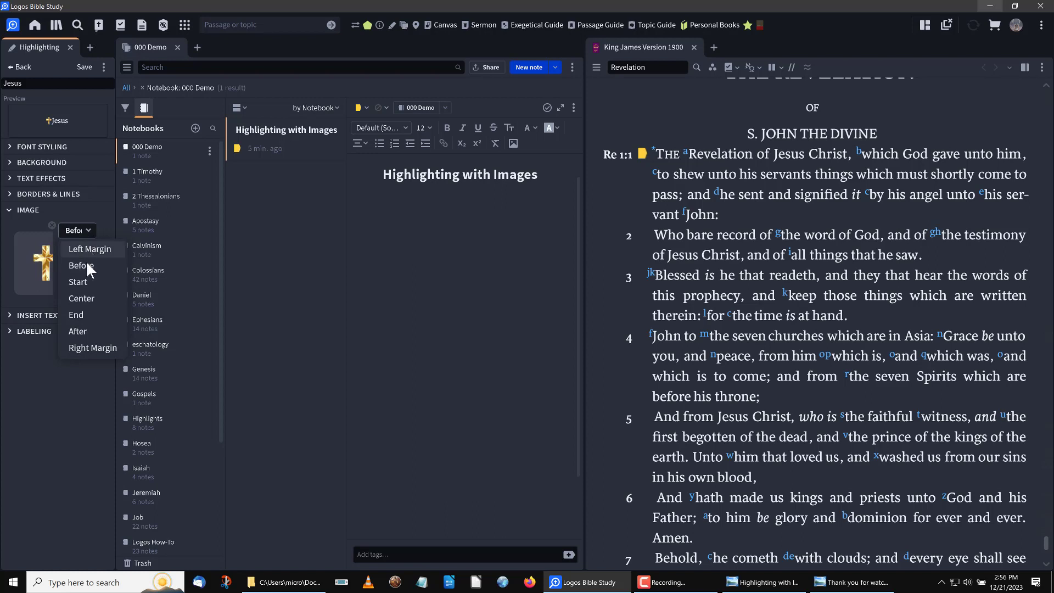
{"action": "left_click", "coordinate": [82, 331]}
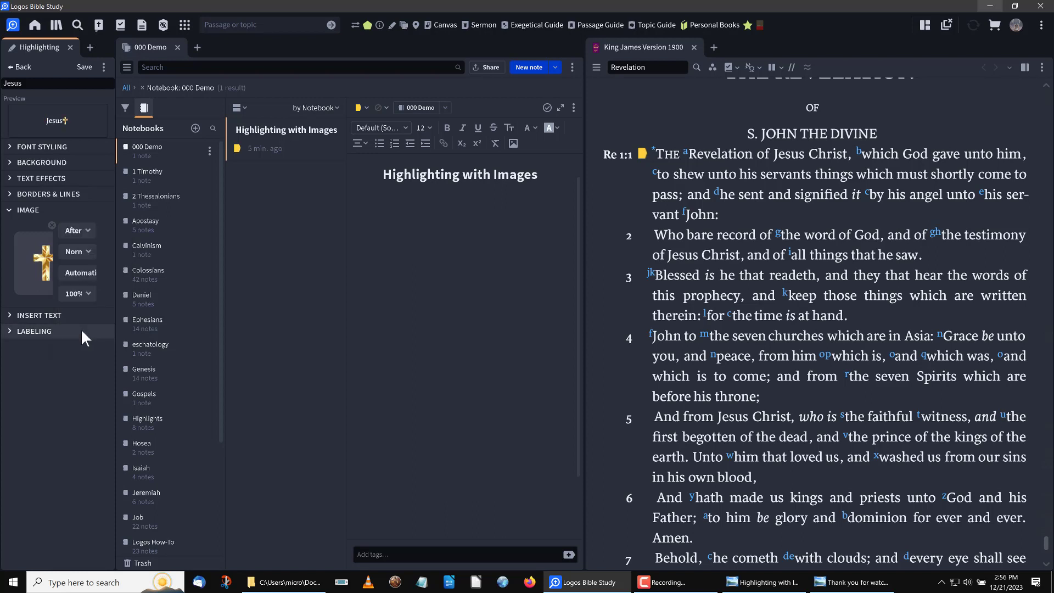
{"action": "left_click", "coordinate": [85, 67]}
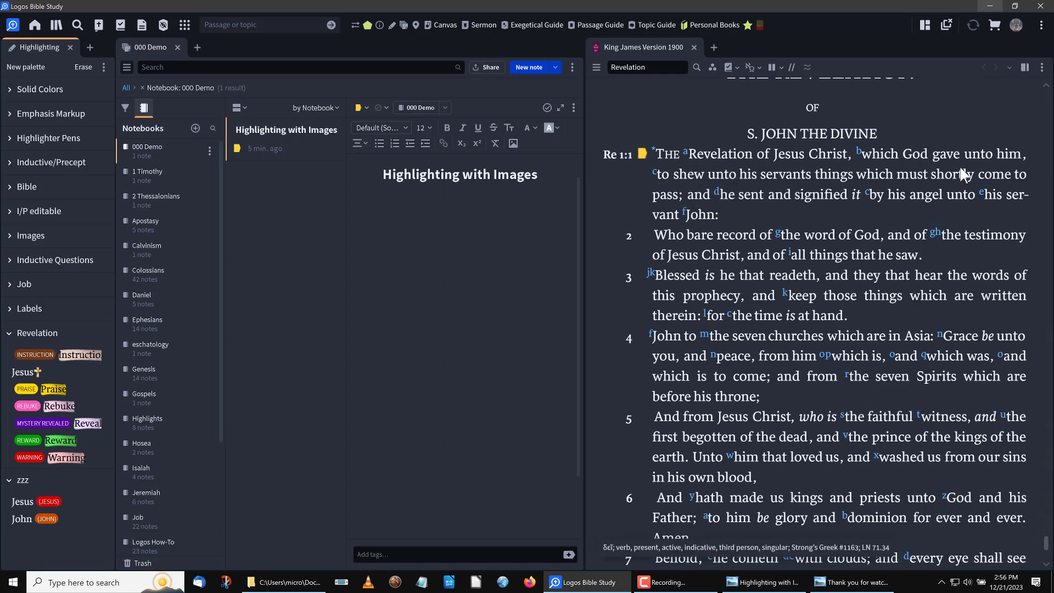
Apply the Revelation palette's Jesus style to the word "him" in Revelation 1:1.
{"action": "double_click", "coordinate": [1004, 154]}
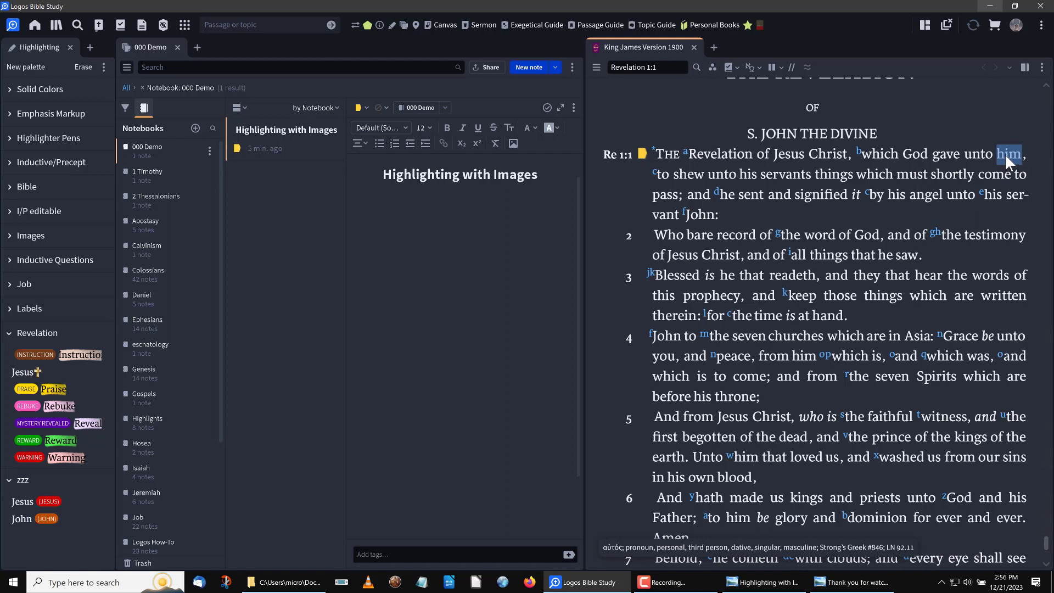
{"action": "left_click", "coordinate": [32, 374]}
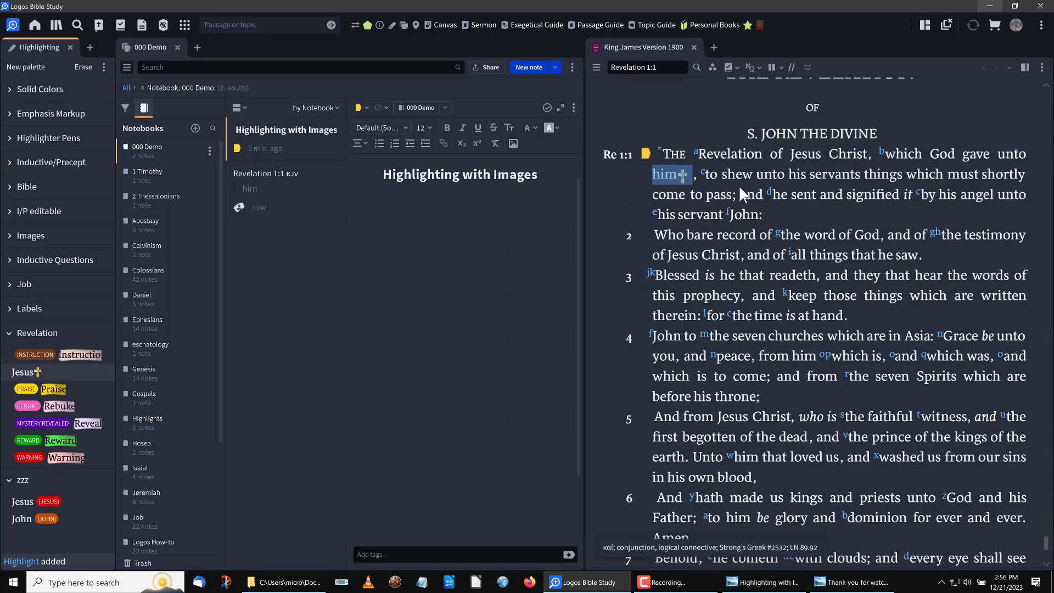
{"action": "left_click", "coordinate": [740, 183]}
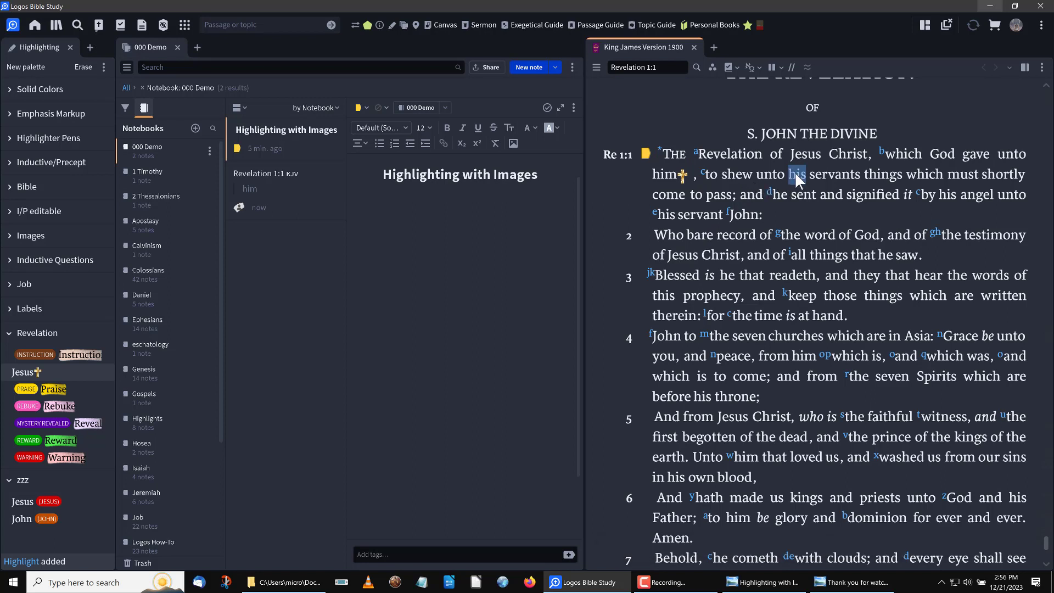
{"action": "right_click", "coordinate": [795, 172]}
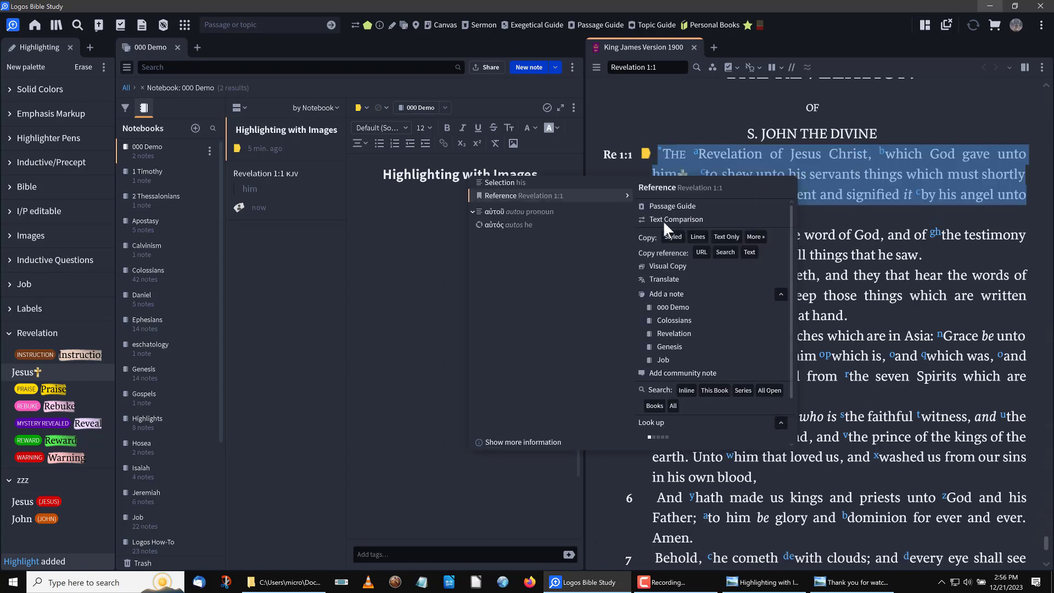
{"action": "left_click", "coordinate": [821, 216]}
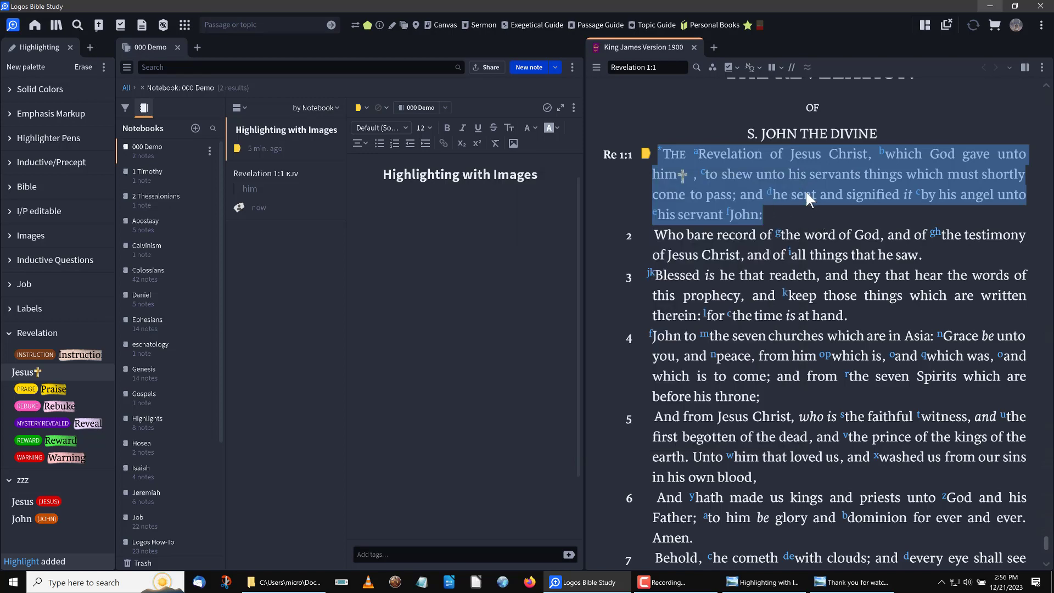
{"action": "left_click", "coordinate": [799, 179]}
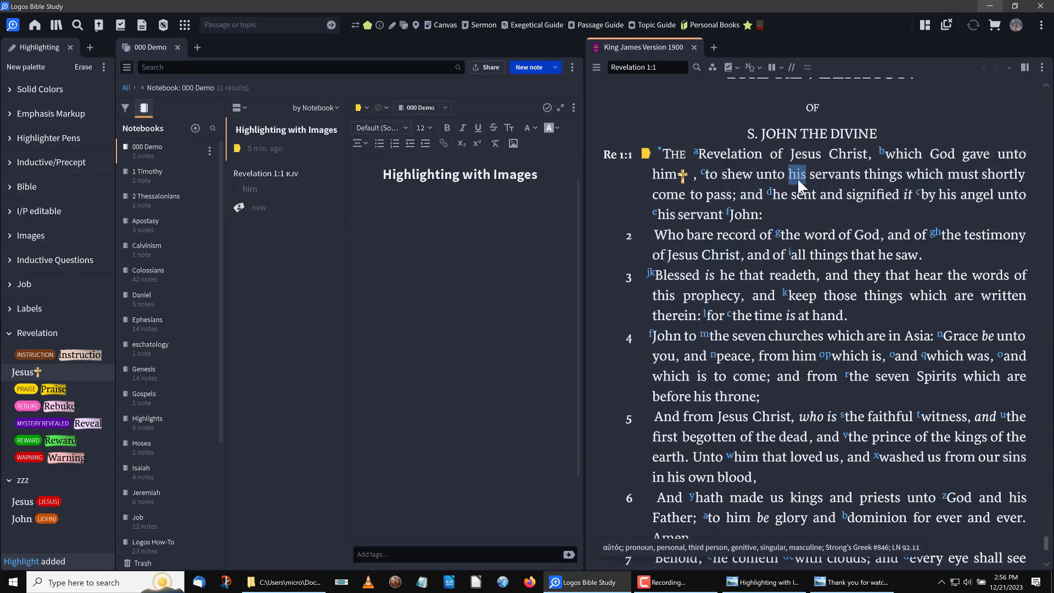
{"action": "right_click", "coordinate": [795, 172]}
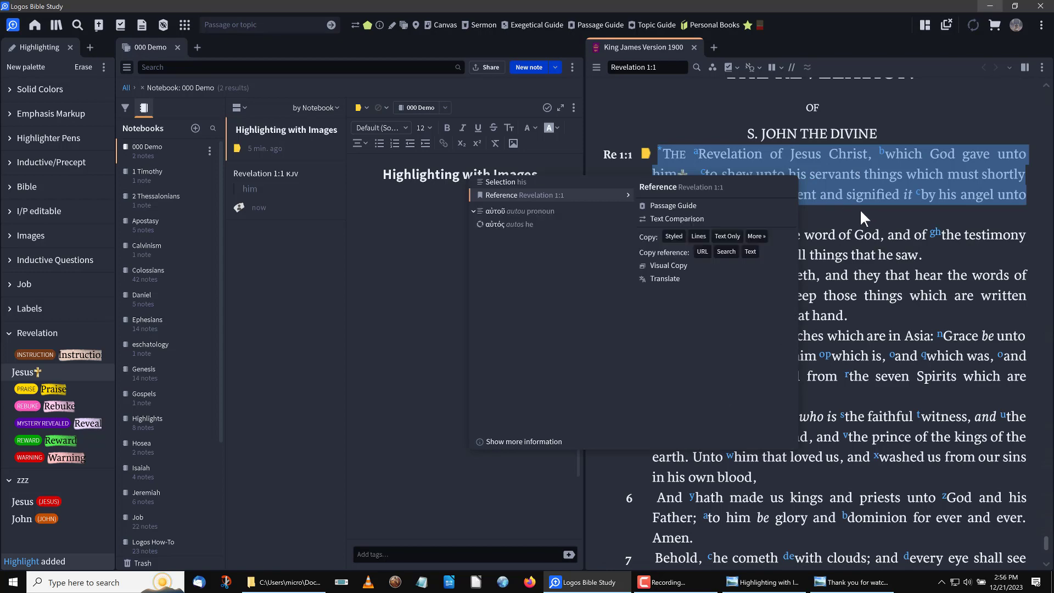
{"action": "left_click", "coordinate": [858, 212]}
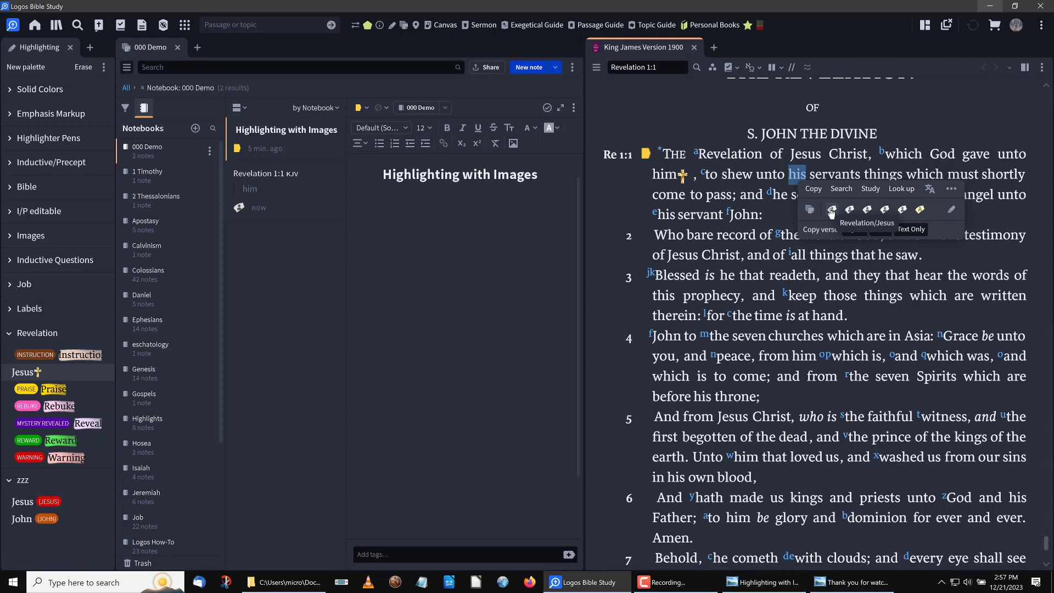
Apply the Revelation palette's Jesus style to "his" before "servants" and "he" before "sent" in Revelation 1:1.
{"action": "left_click", "coordinate": [831, 211]}
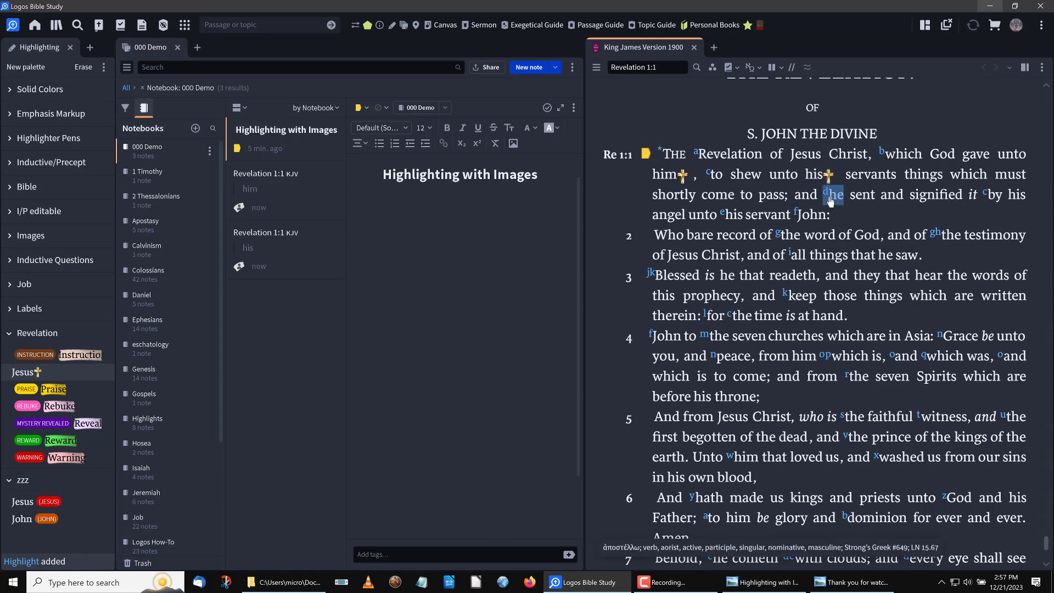
{"action": "mouse_move", "coordinate": [833, 200]}
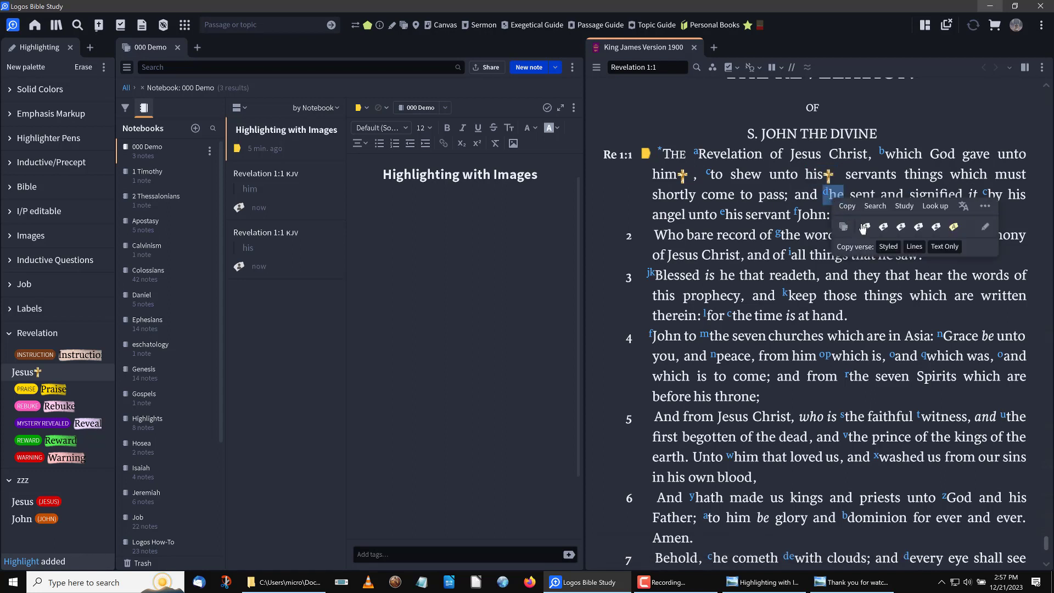
{"action": "left_click", "coordinate": [862, 226]}
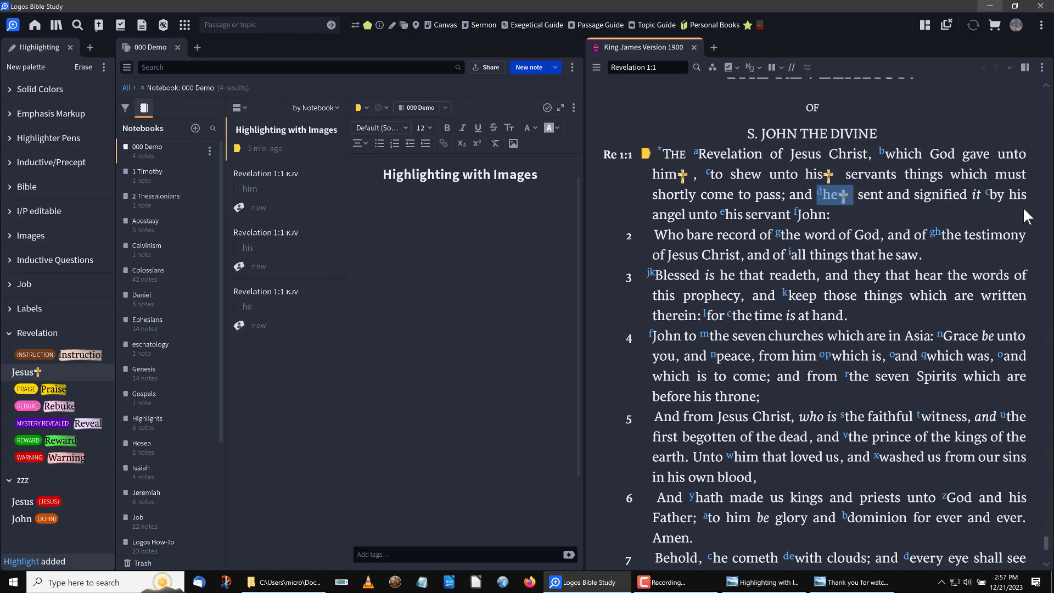
Mark only the word "his" before "angel" in Revelation 1:1 with the Revelation palette's Jesus style.
{"action": "left_click_drag", "start_coordinate": [1019, 205], "coordinate": [1019, 197]}
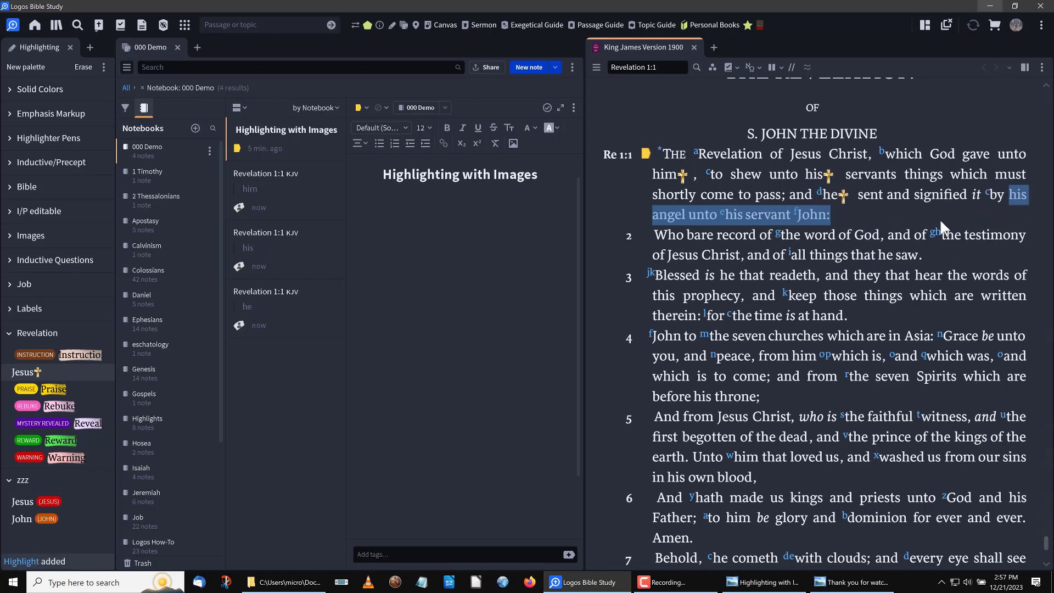
{"action": "left_click", "coordinate": [1004, 212]}
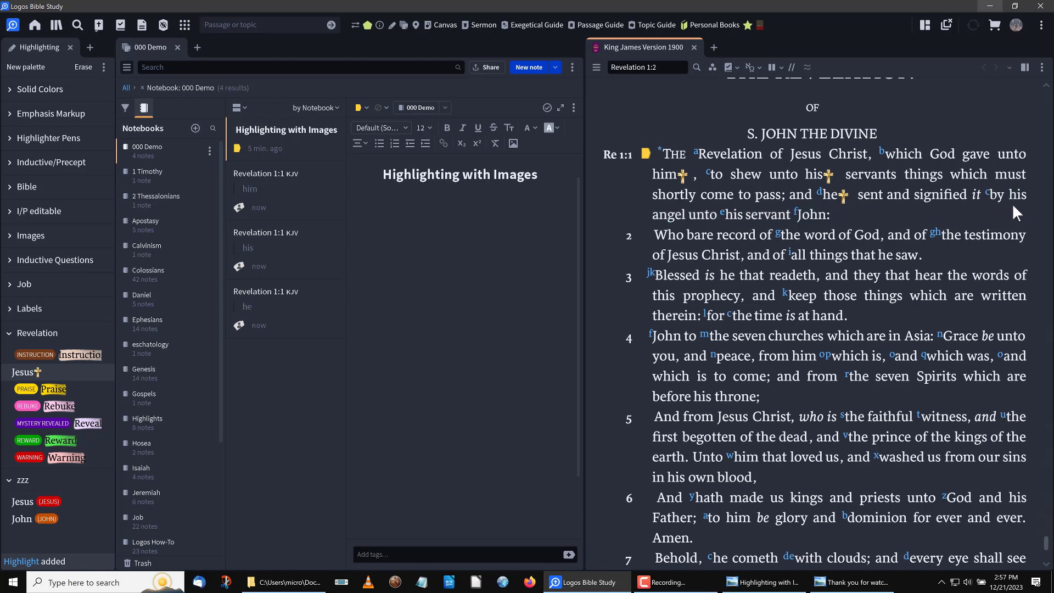
{"action": "double_click", "coordinate": [1013, 197]}
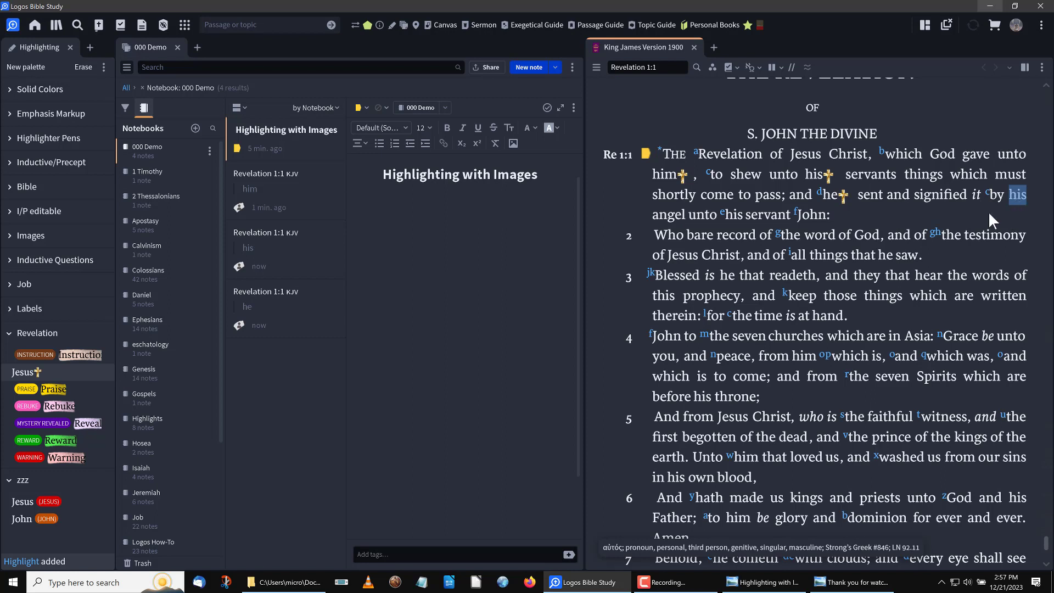
{"action": "left_click", "coordinate": [885, 228]}
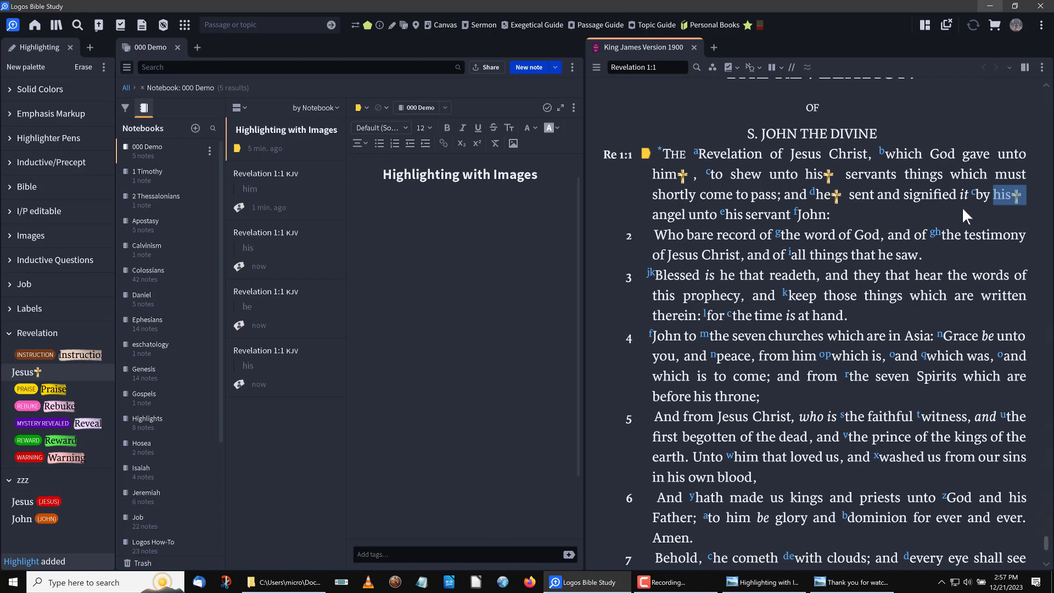
Apply the John label style from the zzz palette to the word "Who" in Revelation 1:2.
{"action": "left_click", "coordinate": [676, 239]}
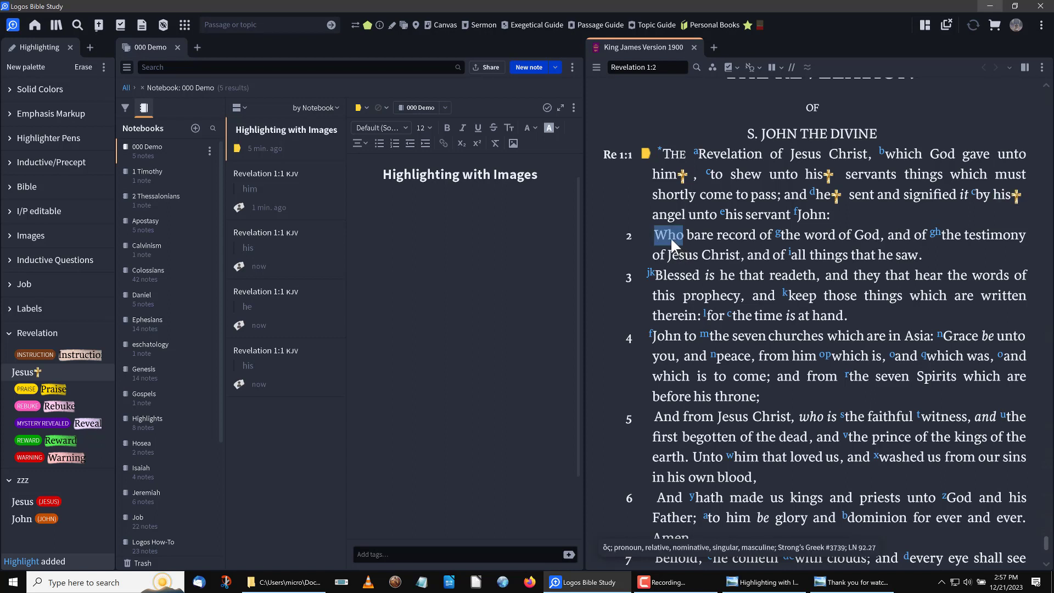
{"action": "left_click", "coordinate": [668, 236]}
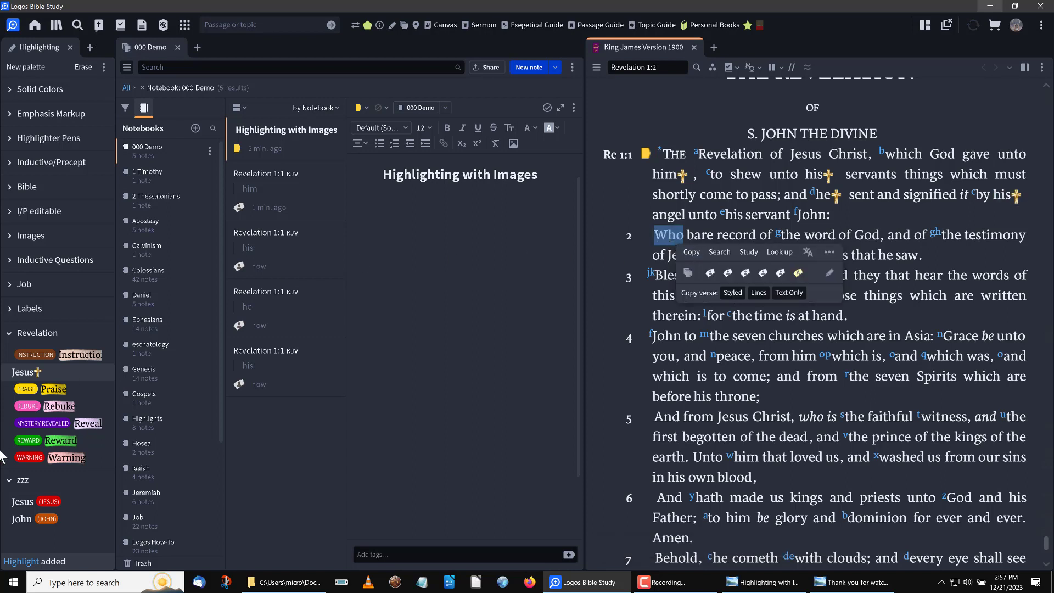
{"action": "left_click", "coordinate": [27, 516]}
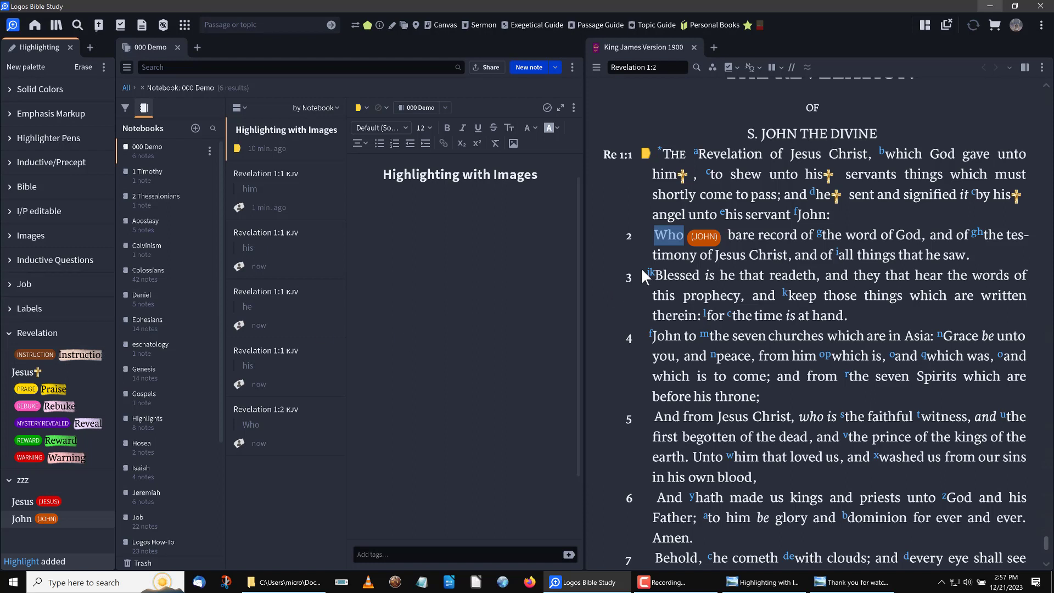
{"action": "left_click", "coordinate": [856, 219]}
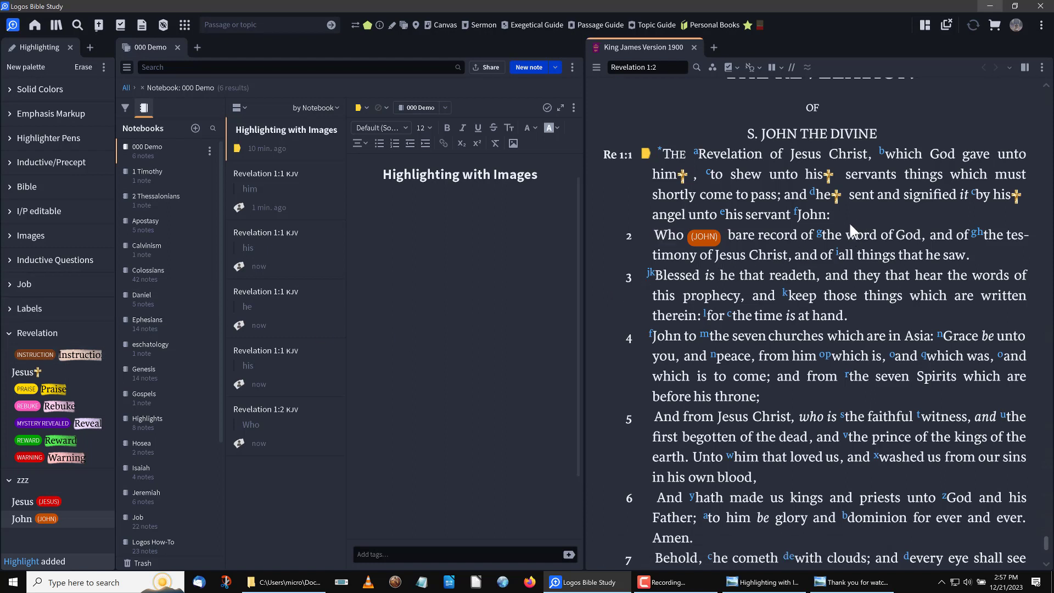